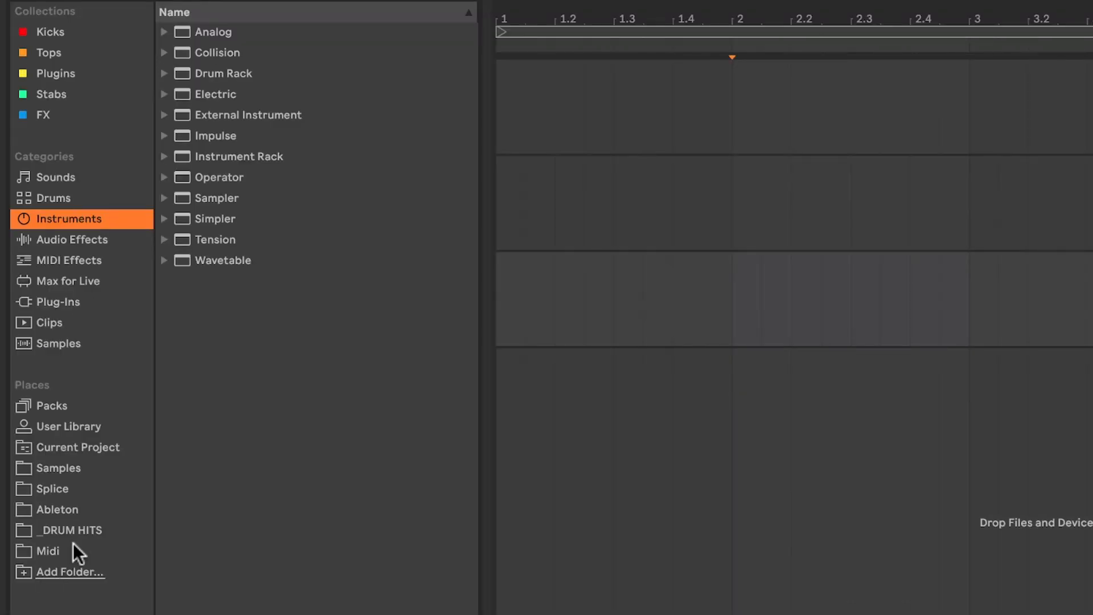
Browse the Midi folder under Places and expand its Drums subfolder to list the drum pattern files
click(67, 547)
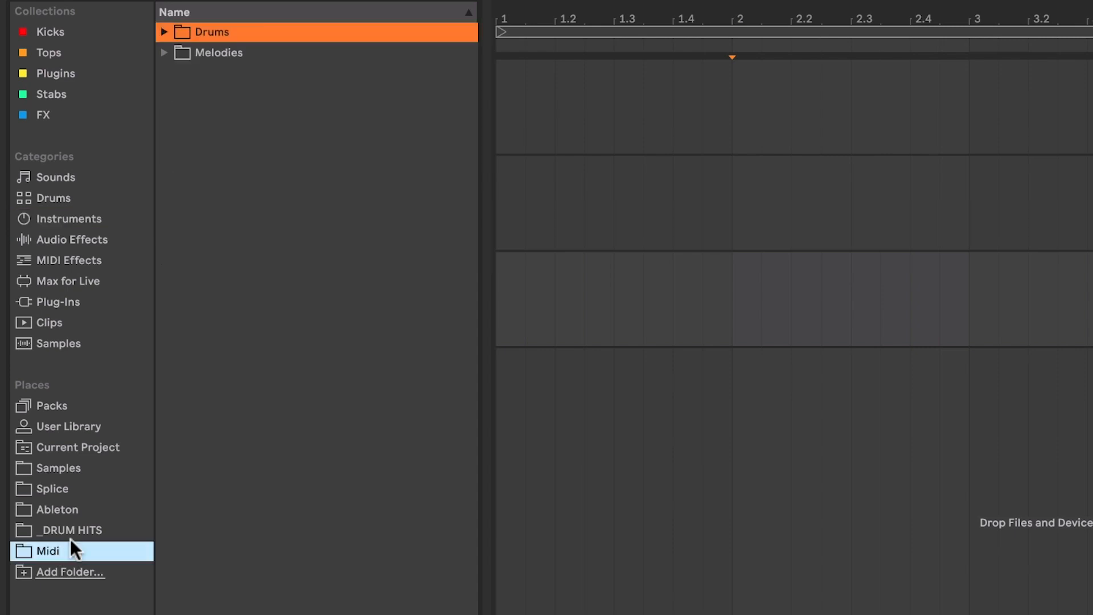
click(274, 342)
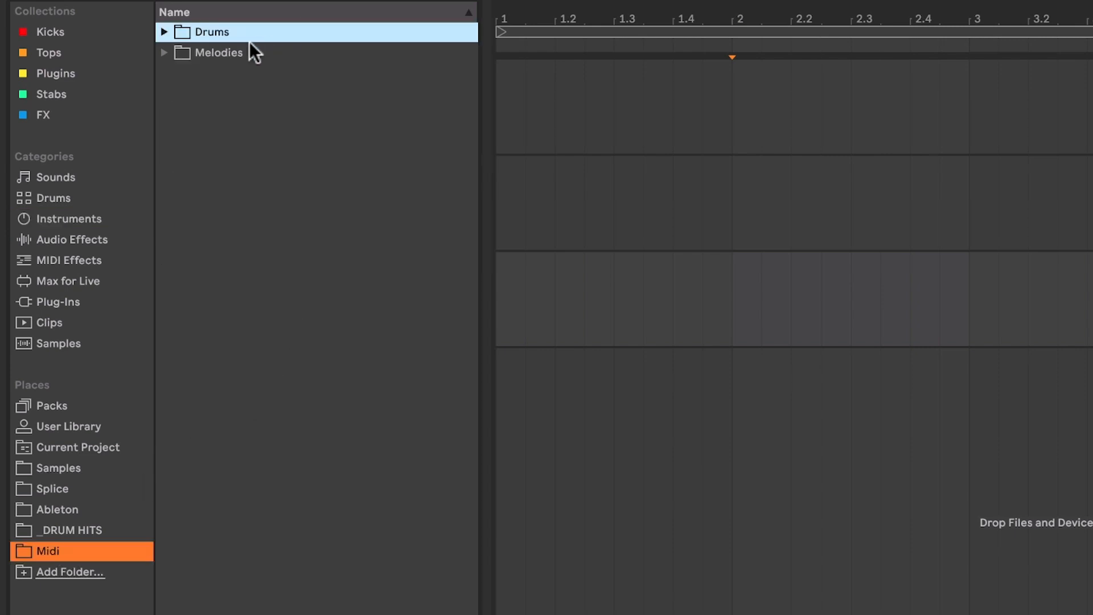
click(236, 52)
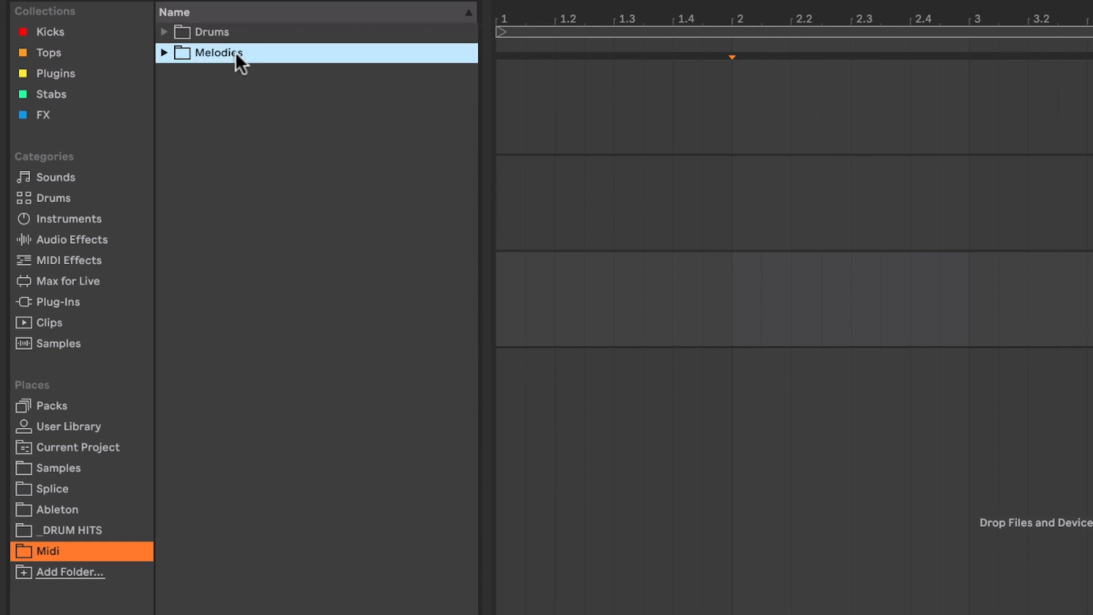
click(218, 31)
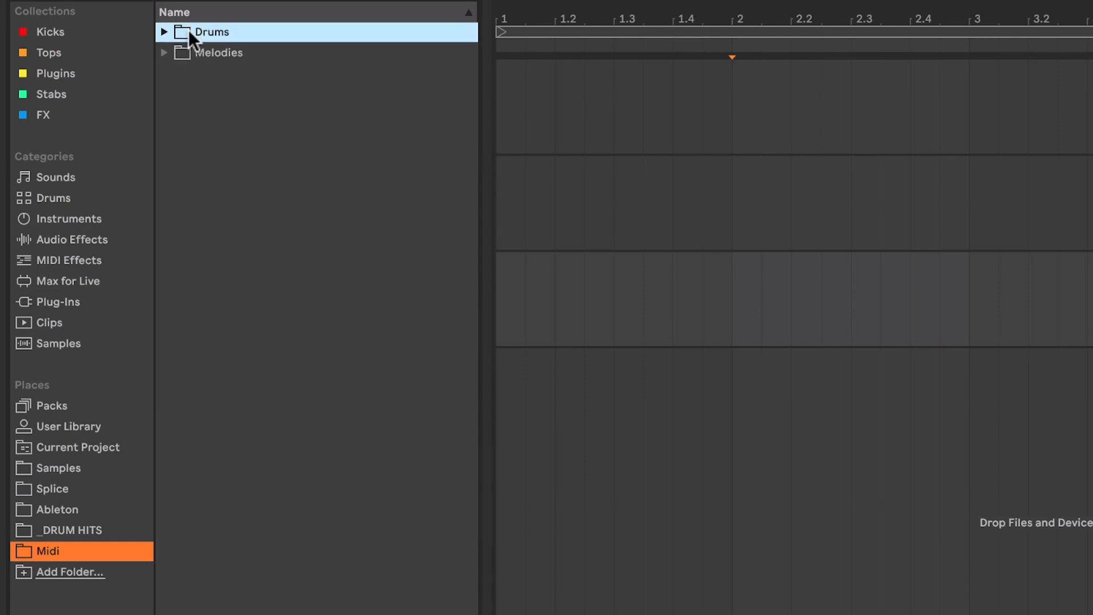
click(164, 32)
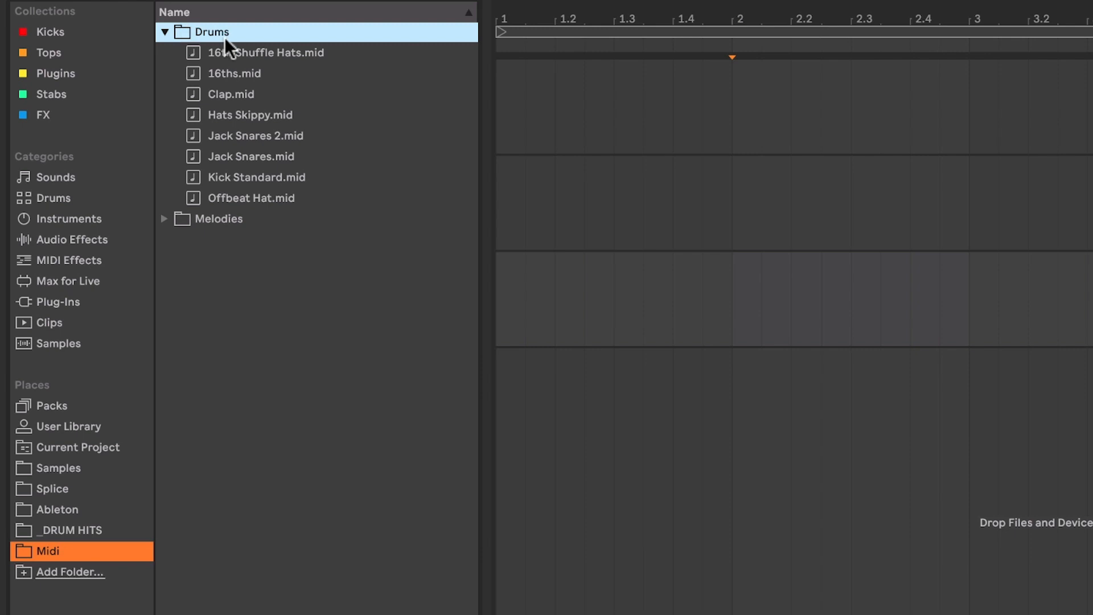
Place Kick Standard.mid, Clap.mid and Offbeat Hat.mid at bar 1 on MIDI tracks 1, 2 and 3 respectively
click(261, 177)
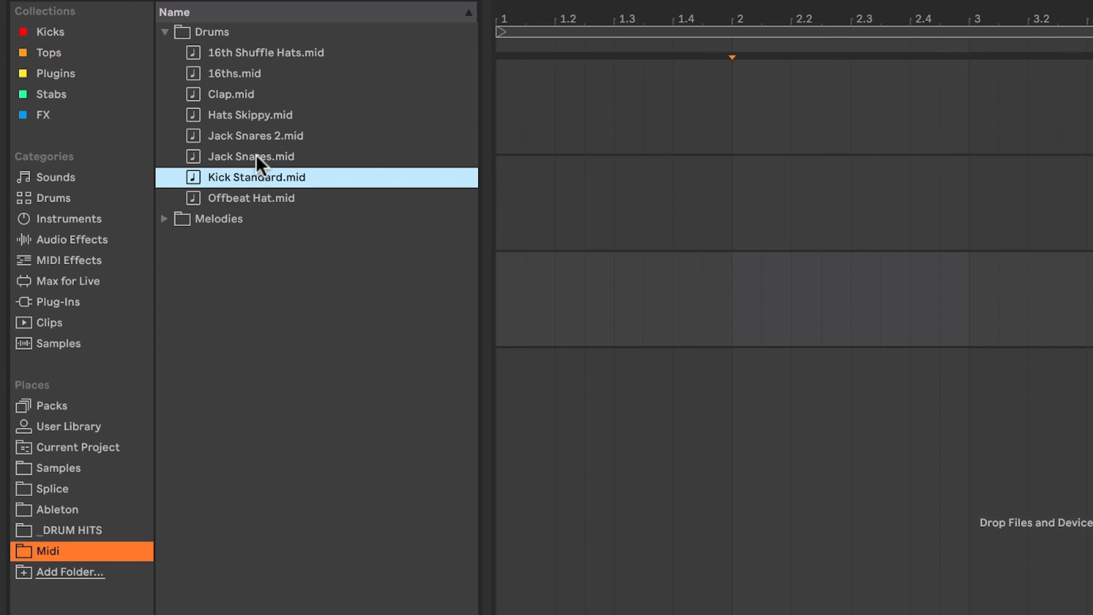
click(256, 156)
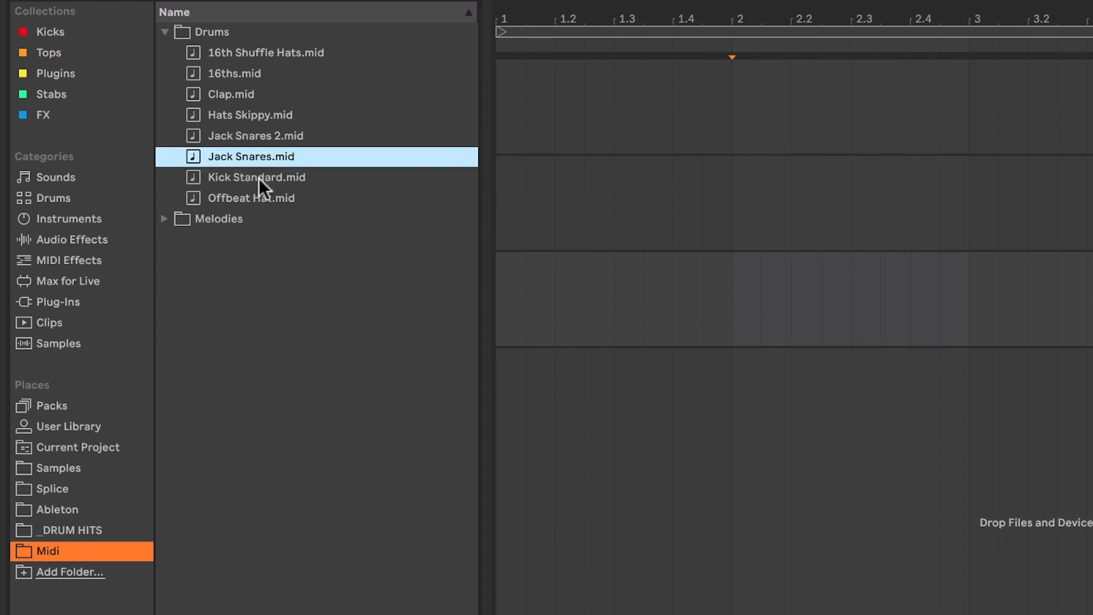
click(259, 178)
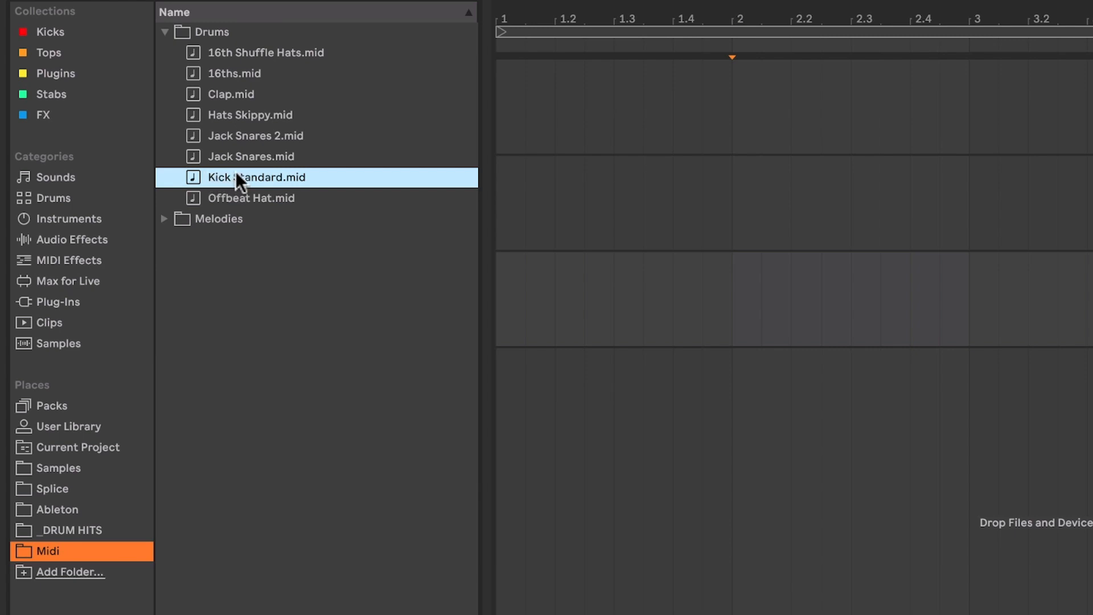
drag(238, 176, 502, 95)
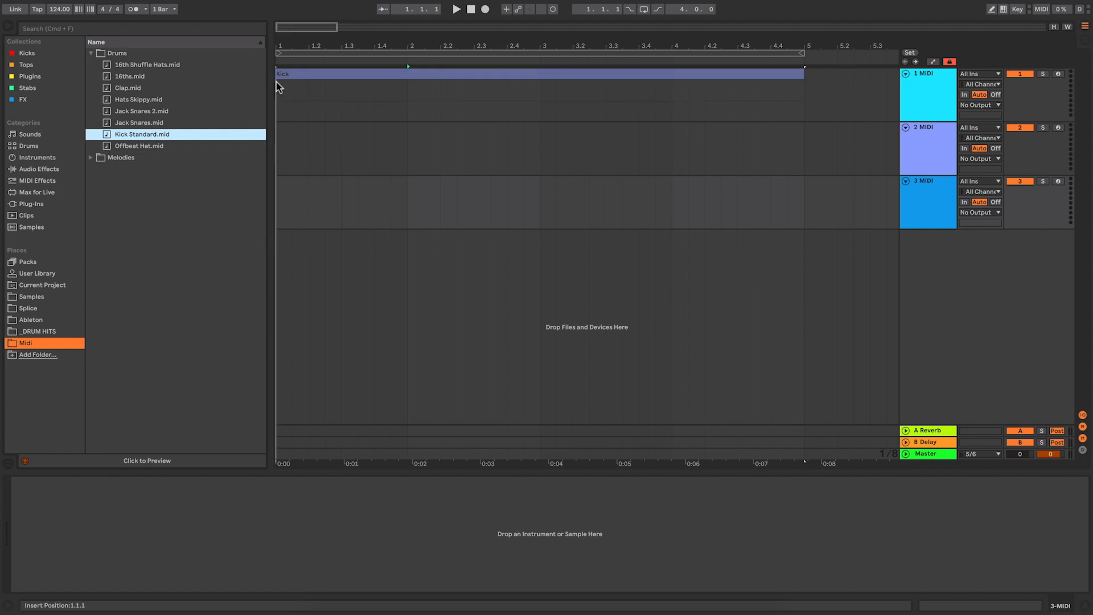
drag(276, 81, 276, 81)
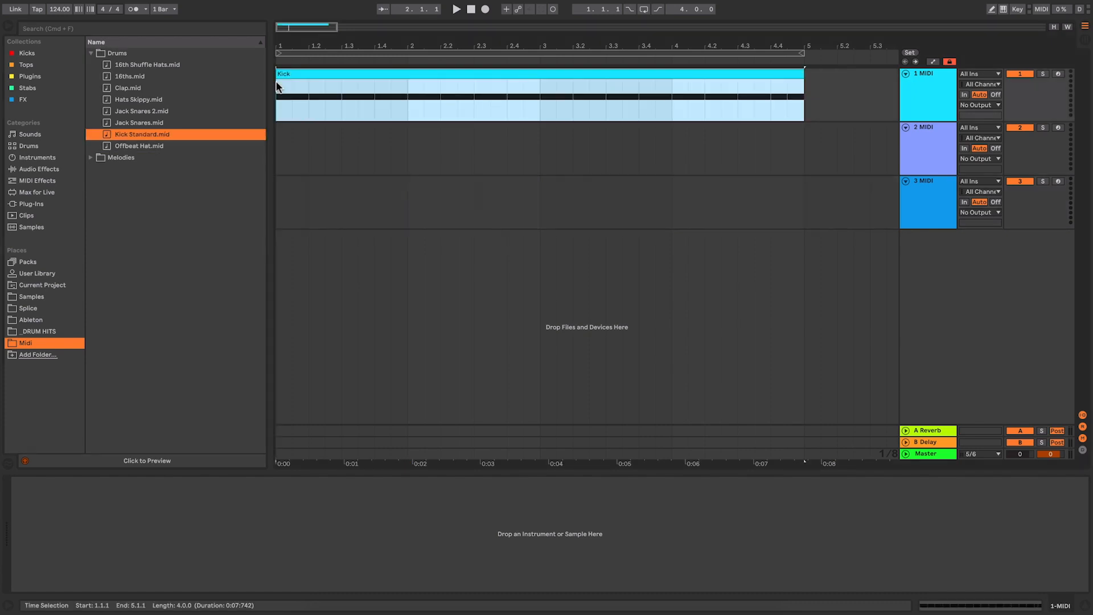
drag(137, 89, 267, 130)
drag(140, 145, 285, 195)
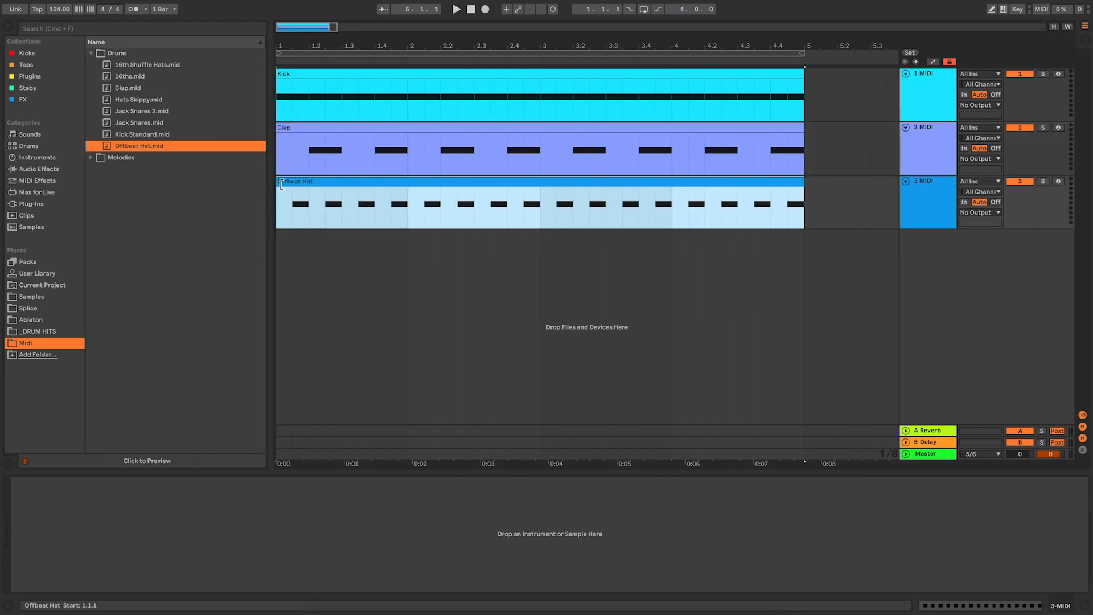
Load cgush_kick_colors.wav from the Samples place's kicks folder as the instrument on the Kick track
click(52, 297)
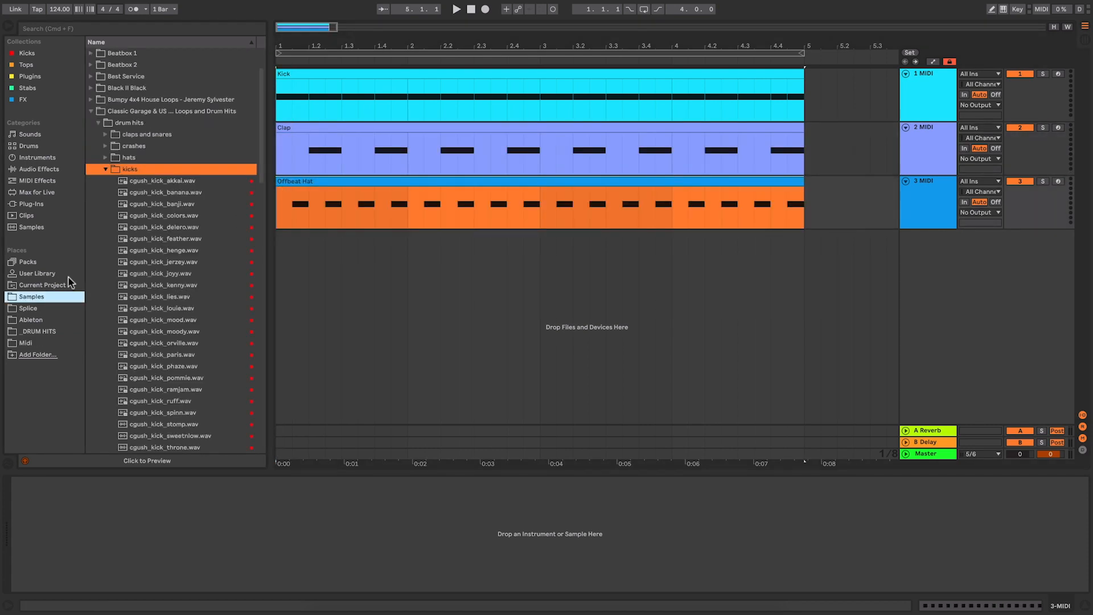
click(185, 203)
click(181, 215)
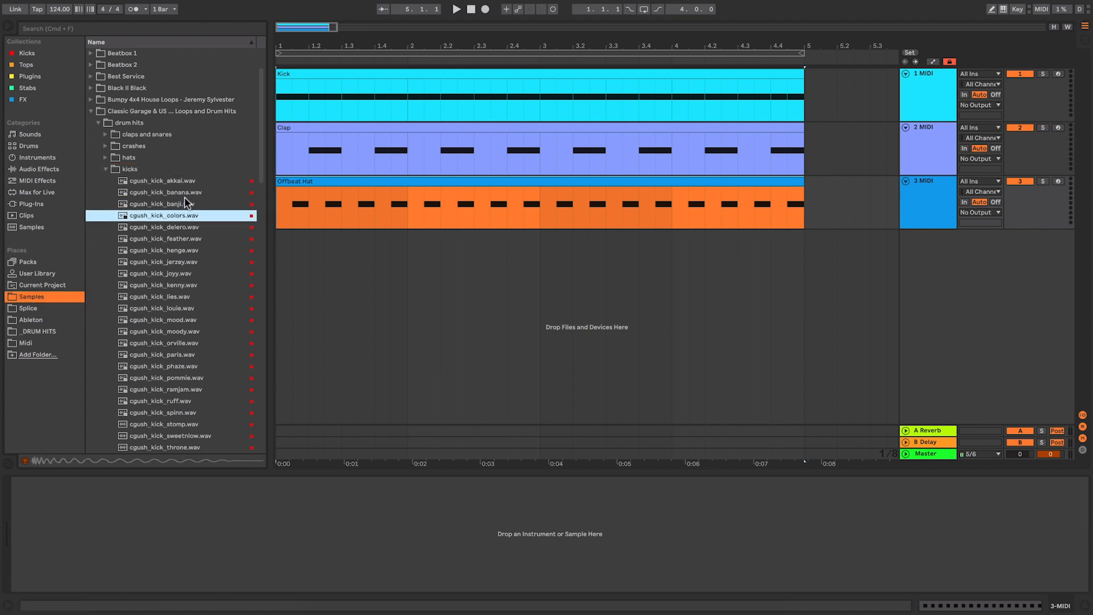
drag(181, 217, 210, 562)
Audition samples in the claps and snares folder and load cgush_clap_baba.wav as the instrument on the Clap track
click(938, 135)
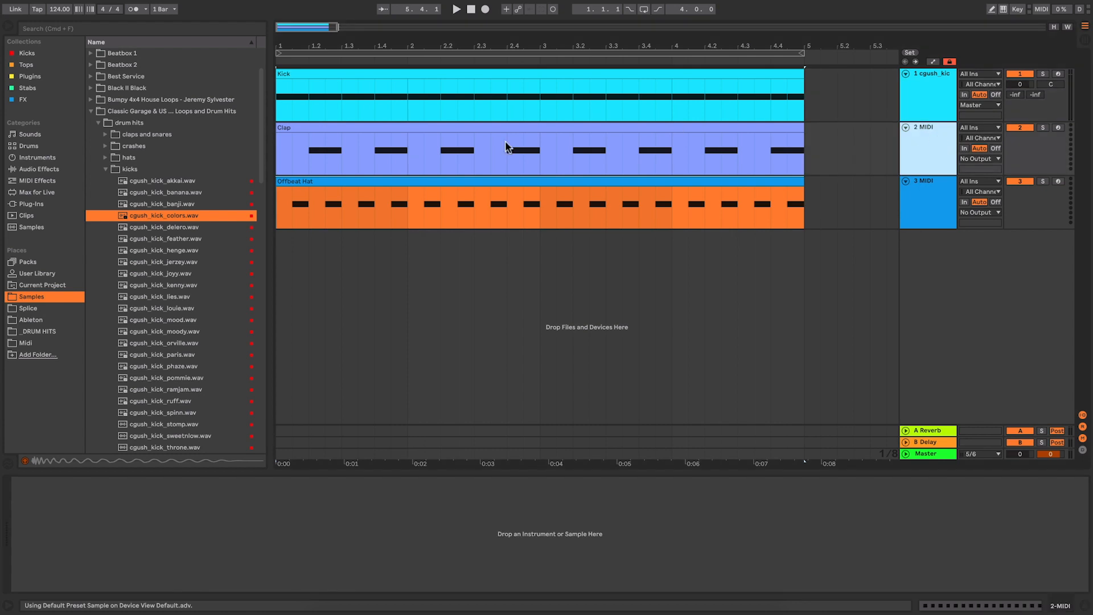
click(106, 169)
click(105, 135)
click(127, 154)
key(Down)
key(Down)
key(Up)
key(Down)
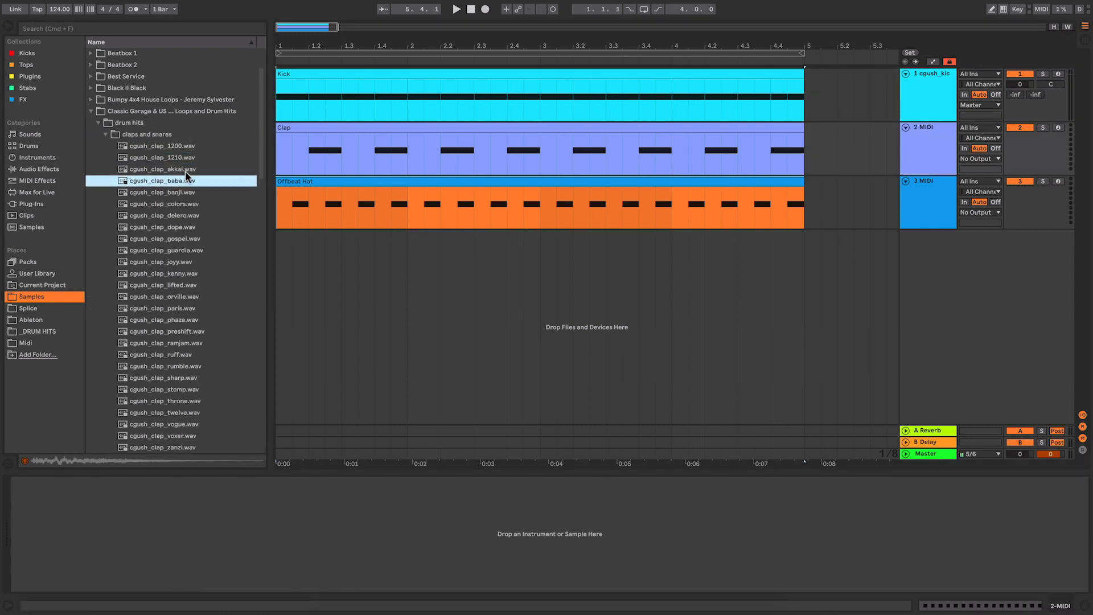
drag(174, 184, 261, 530)
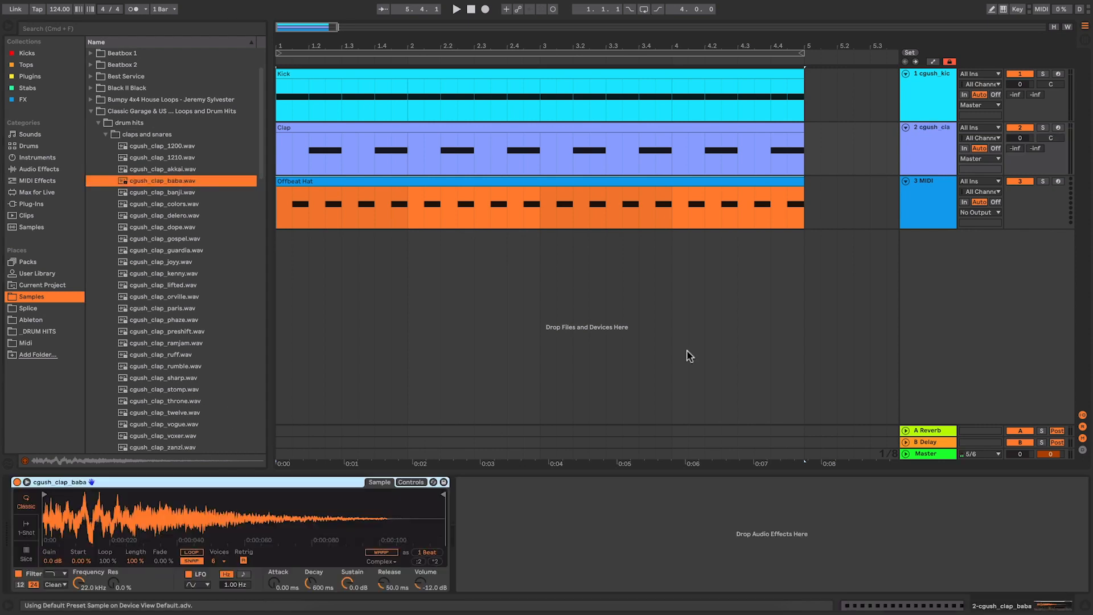
Audition samples in the hats folder and load cgush_hat_paris.wav as the instrument on the Offbeat Hat track
click(912, 212)
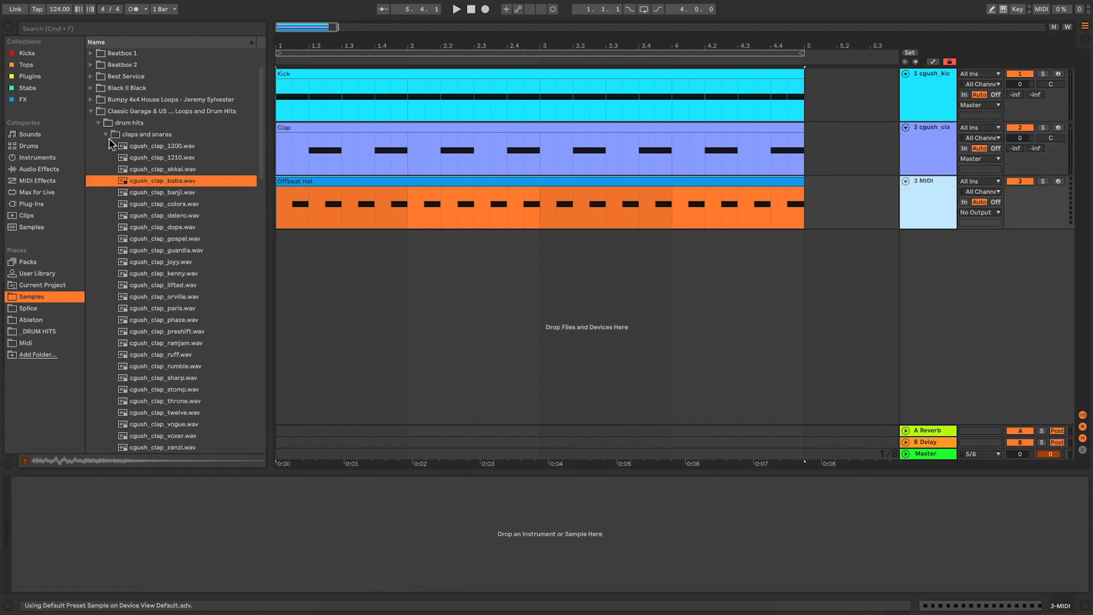
click(105, 135)
click(106, 157)
click(123, 203)
key(Down)
key(Down)
key(Down)
key(Down)
key(Down)
key(Down)
key(Down)
key(Down)
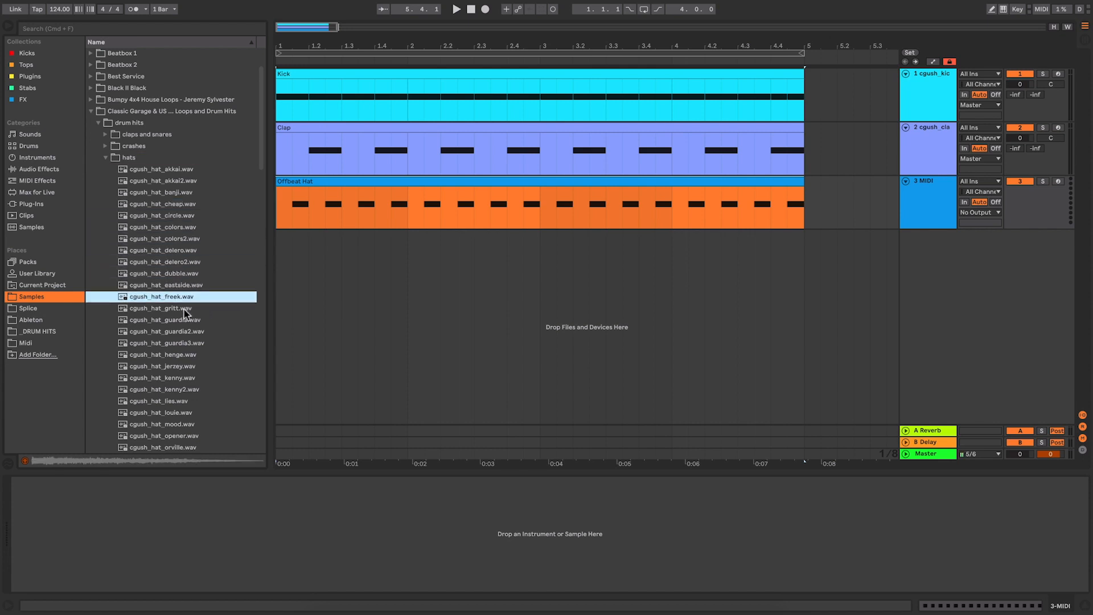
key(Down)
key(Down)
key(Down)
key(Down)
key(Down)
key(Down)
key(Down)
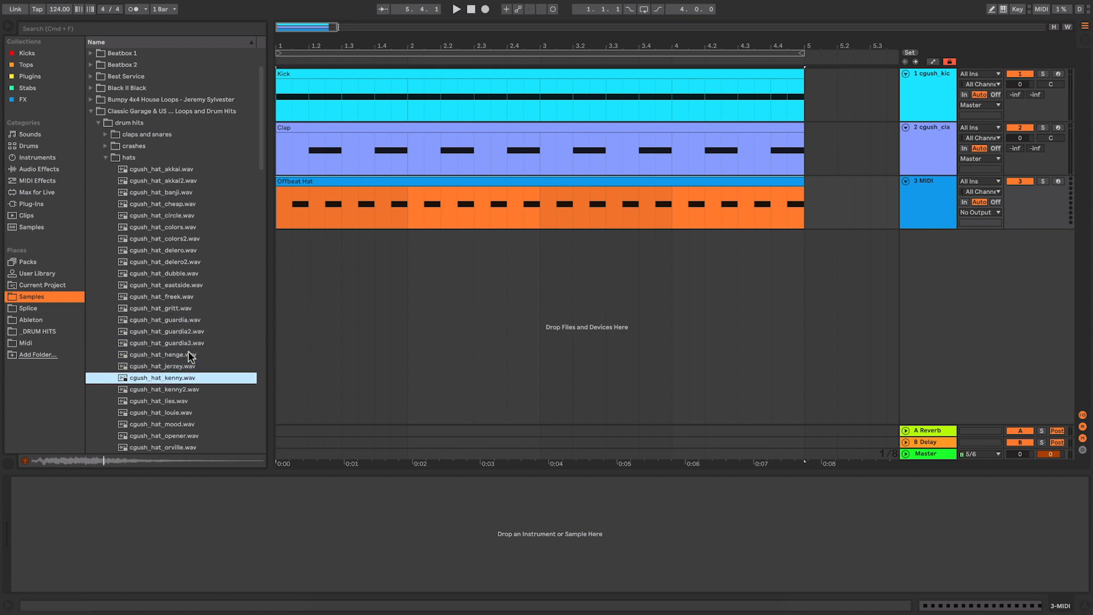
key(Down)
key(Down)
key(Down)
key(Down)
key(Down)
key(Down)
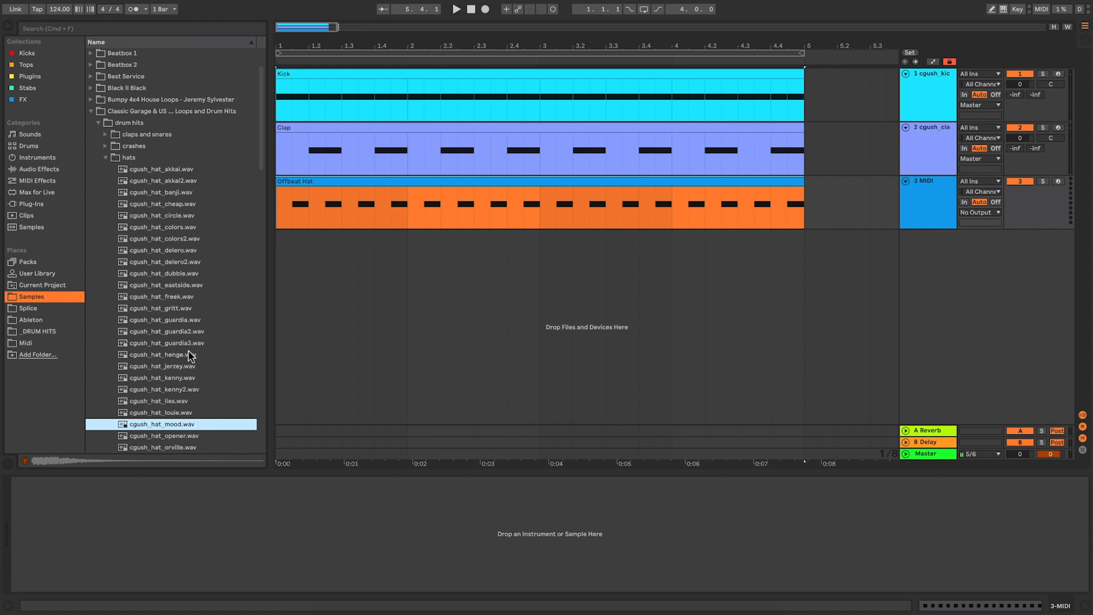
key(Down)
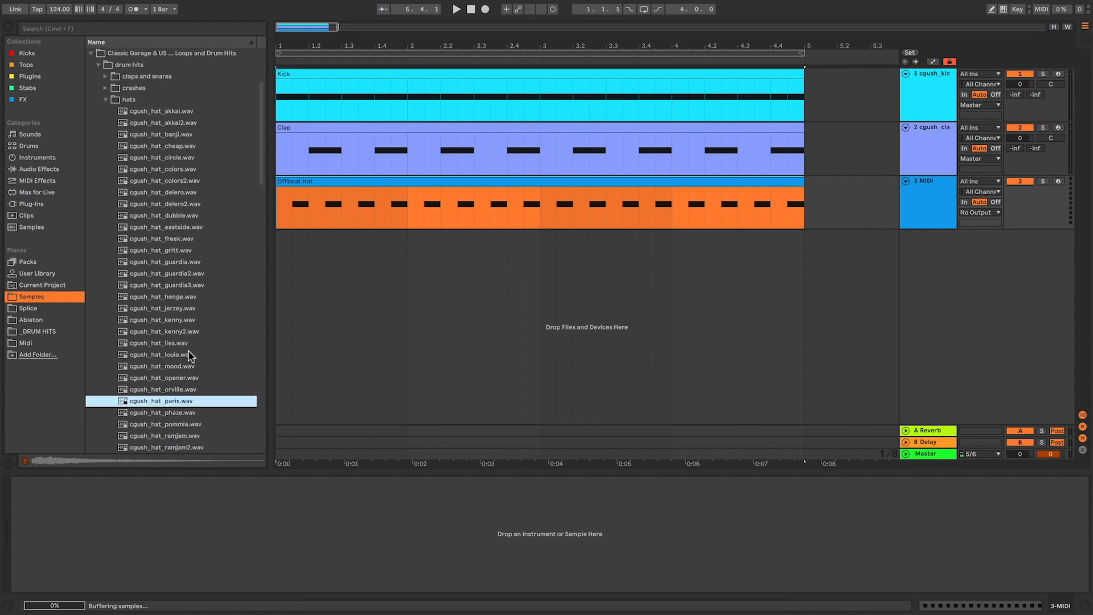
drag(160, 402, 164, 519)
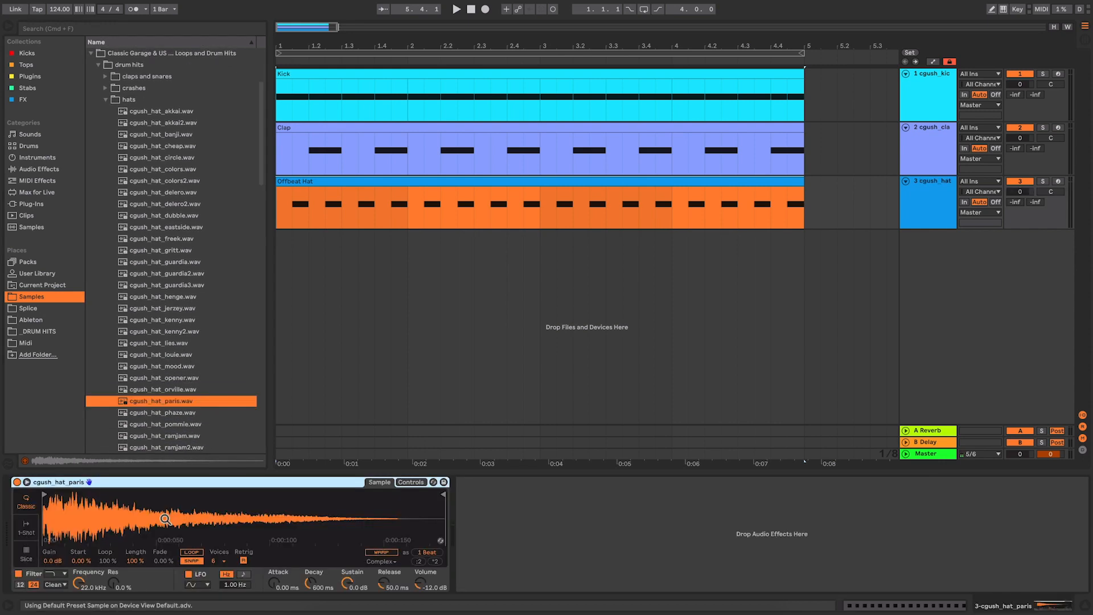
Play the kick, clap and hat pattern from bar 1 to hear it, and stop playback
click(278, 233)
key(space)
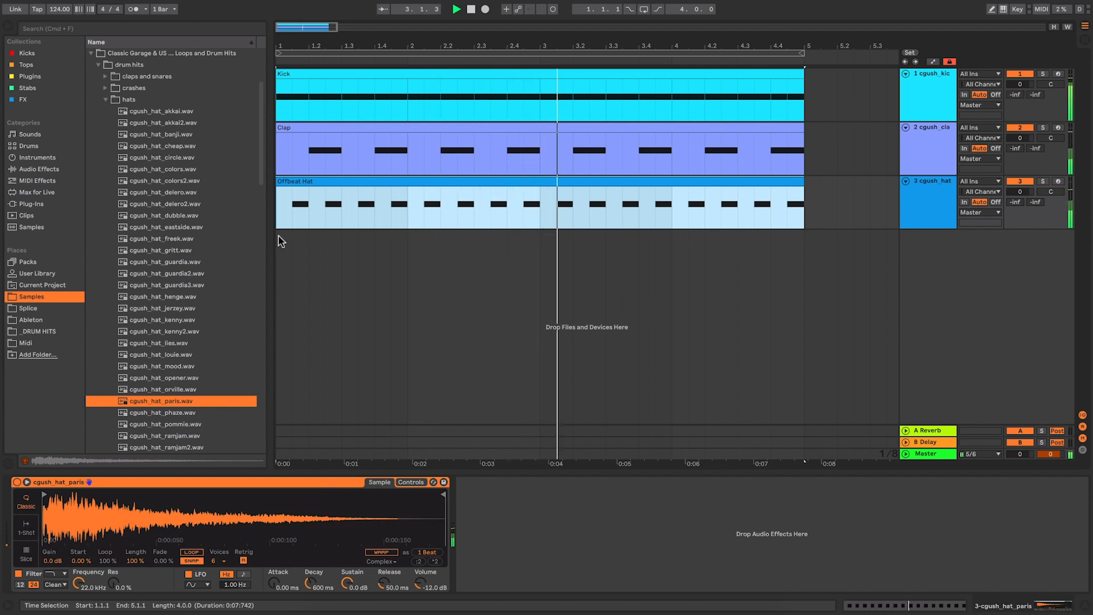
key(space)
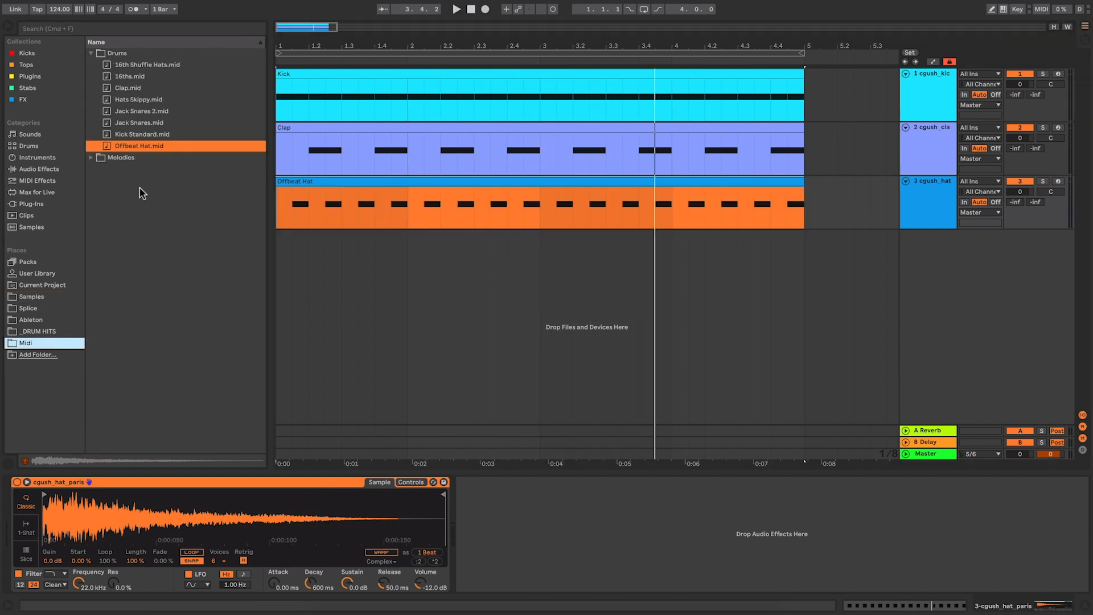
Add Jack Snares.mid from the Midi place's Drums folder at bar 1 on a new fourth MIDI track
click(146, 122)
click(152, 112)
click(131, 123)
drag(119, 124, 278, 244)
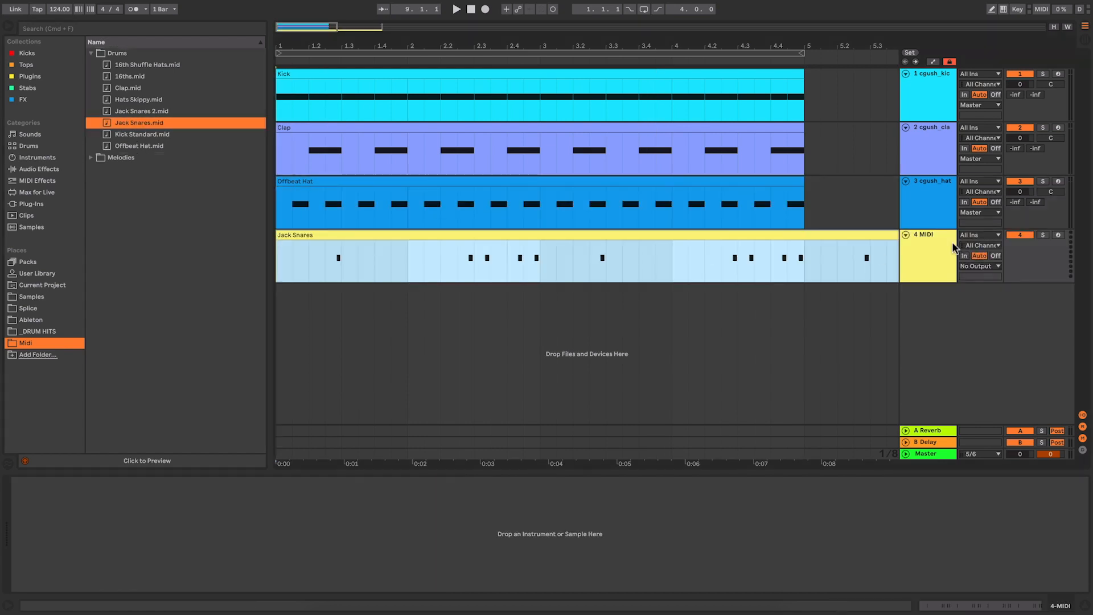
Audition clap and snare samples and load cgush_snare_guardia.wav as the instrument on the Jack Snares track
click(66, 297)
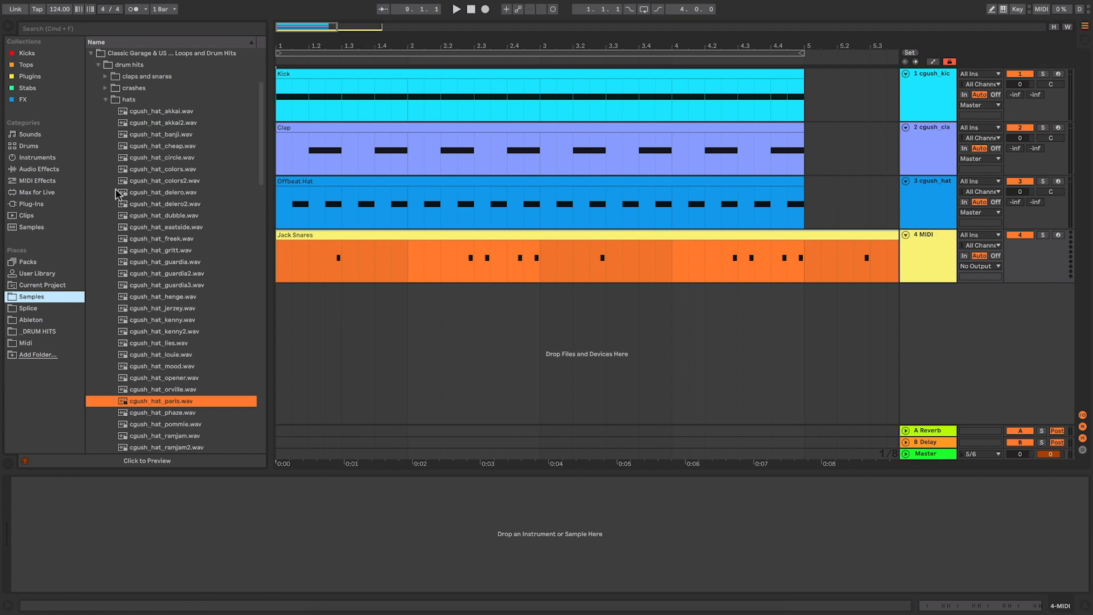
click(136, 119)
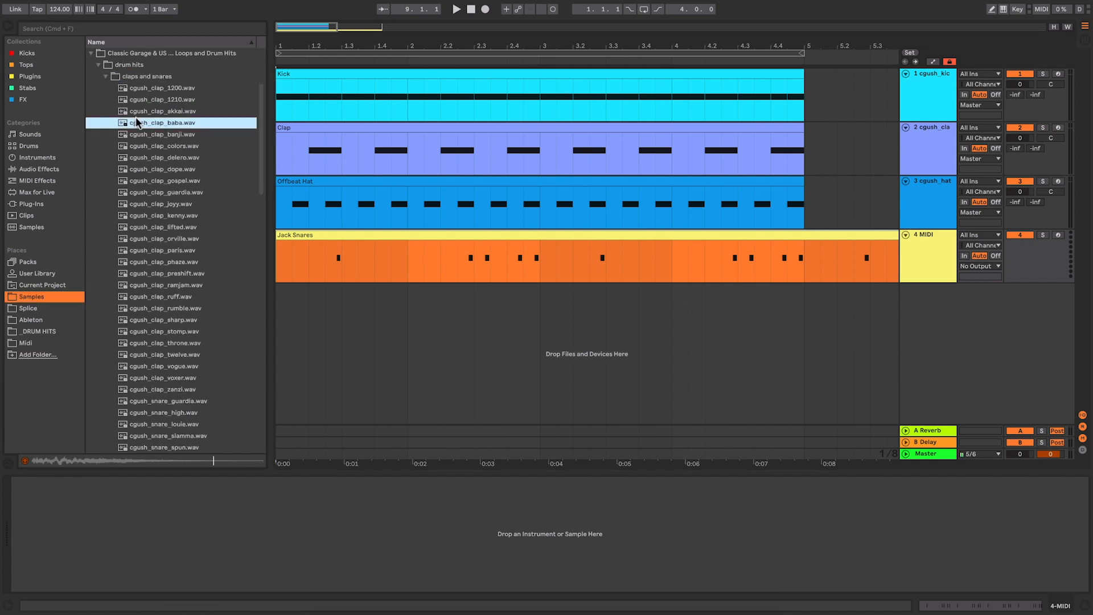
key(Down)
key(Down)
key(Down)
key(Down)
key(Down)
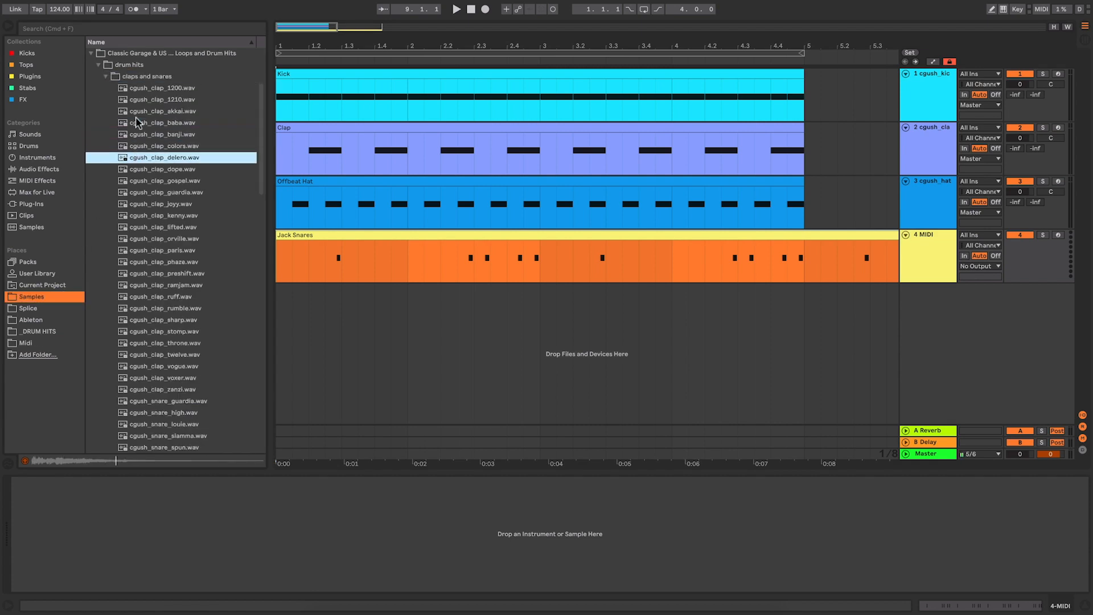
scroll(160, 239, down, 4)
click(177, 277)
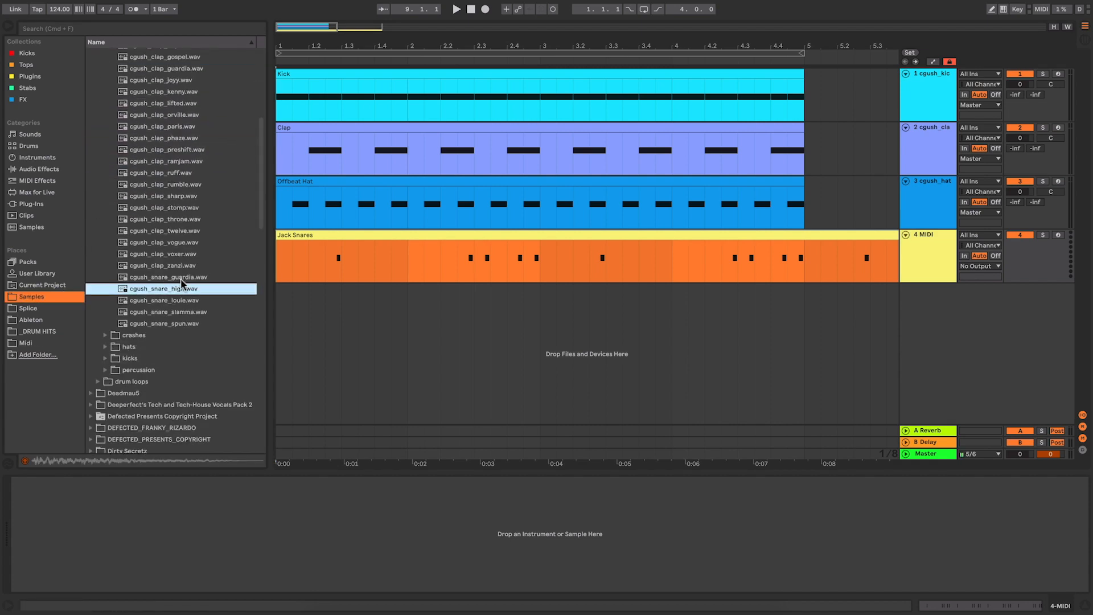
click(166, 279)
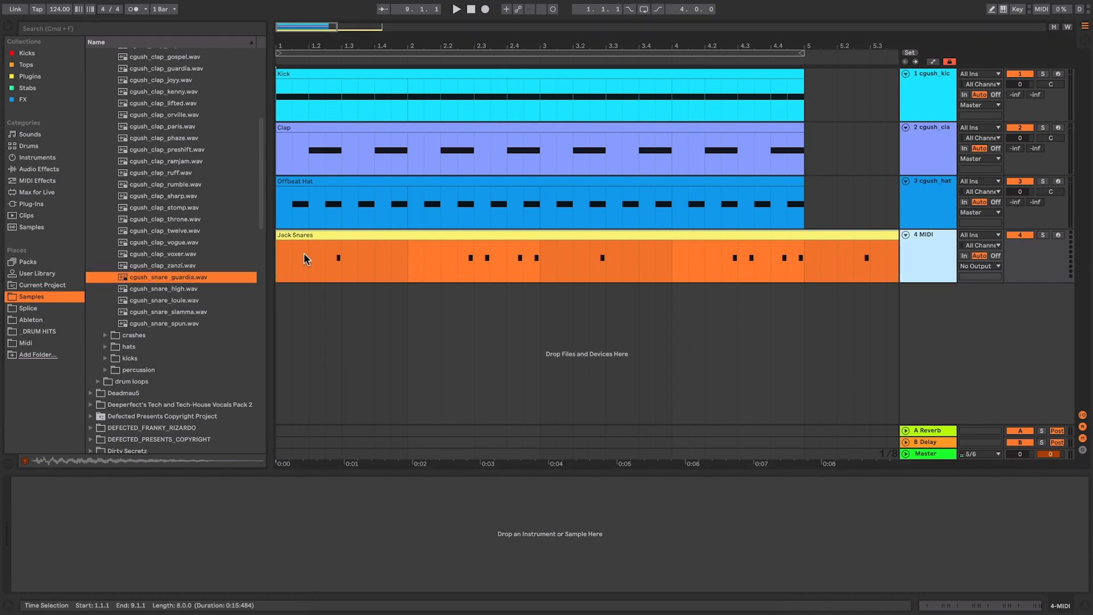
drag(166, 279, 163, 515)
Turn on arrangement looping over the first four bars, play all four drum tracks from bar 1, and stop playback
click(275, 263)
key(space)
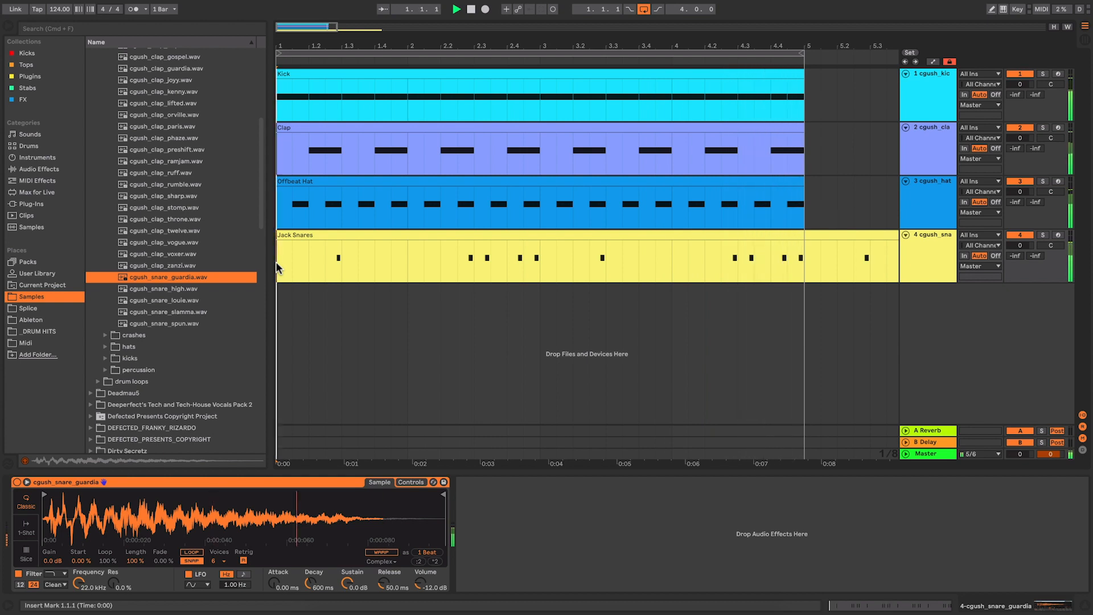
key(space)
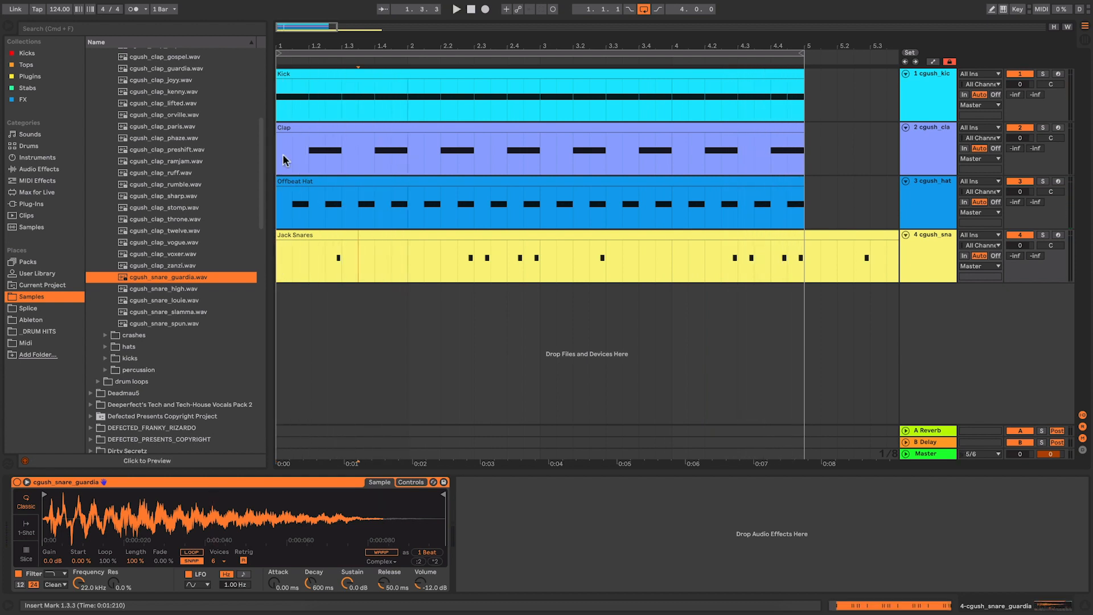
Open the Kick clip and the Clap clip in the note editor to examine their patterns
click(541, 166)
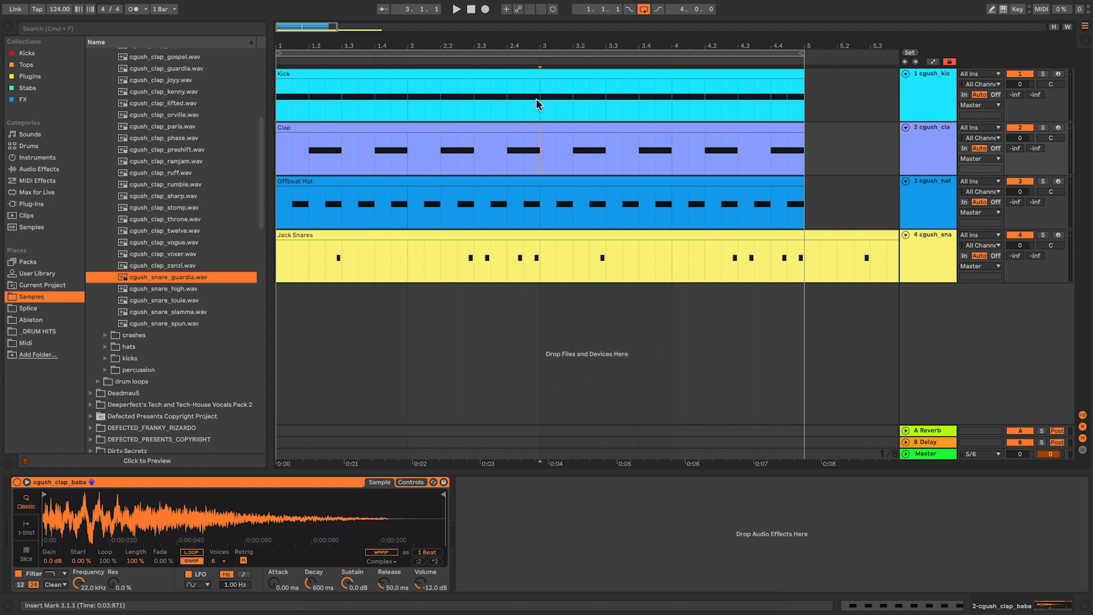
double_click(538, 75)
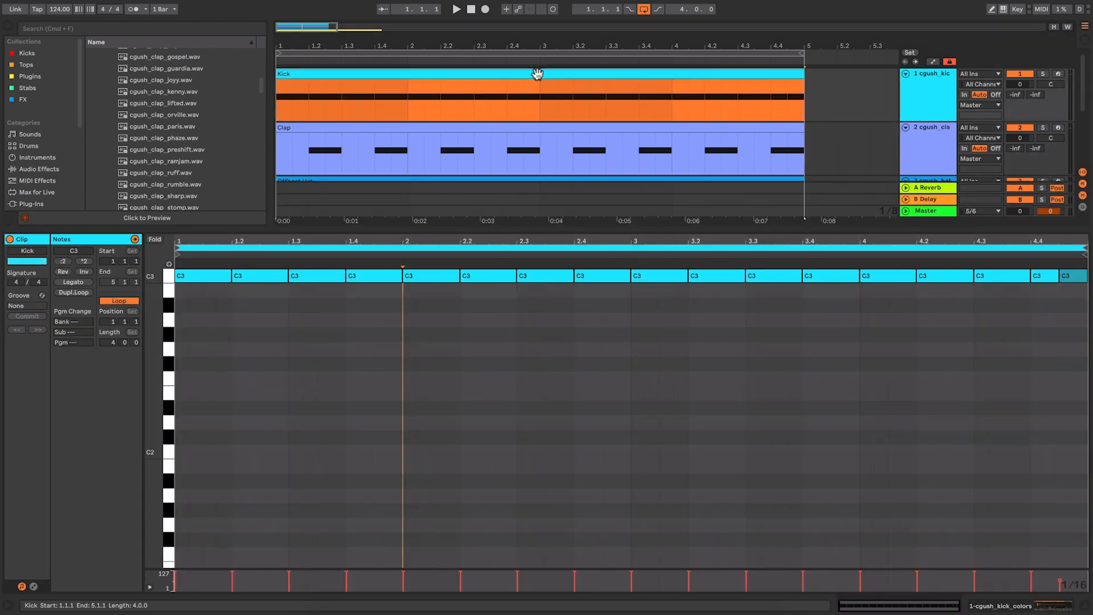
click(535, 126)
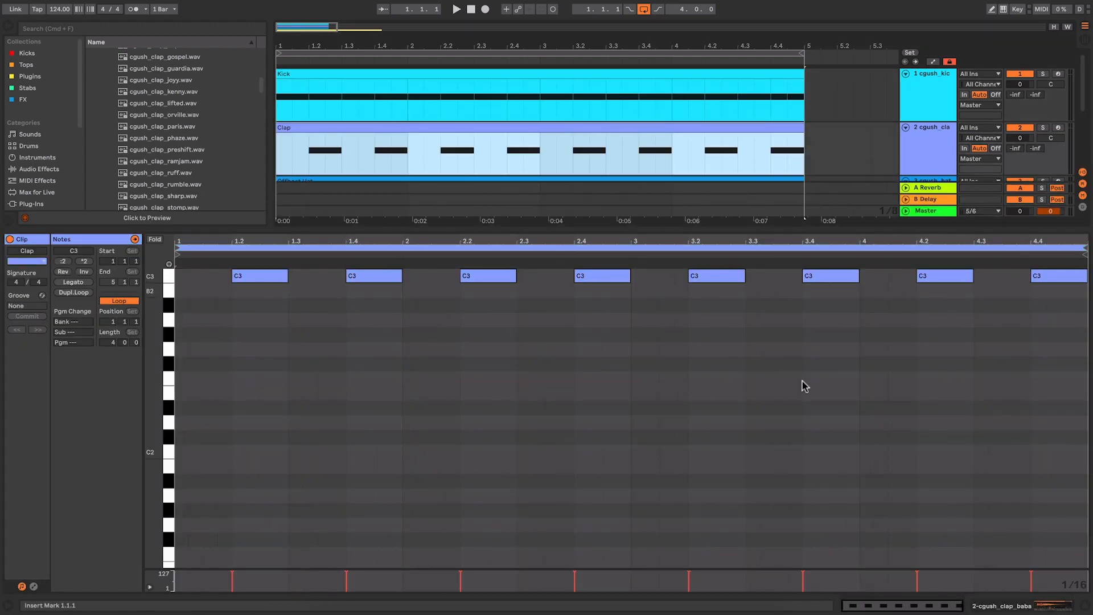
Close the note editor and switch from the Drums folder to the Melodies folder in the Midi place
click(1087, 606)
click(522, 182)
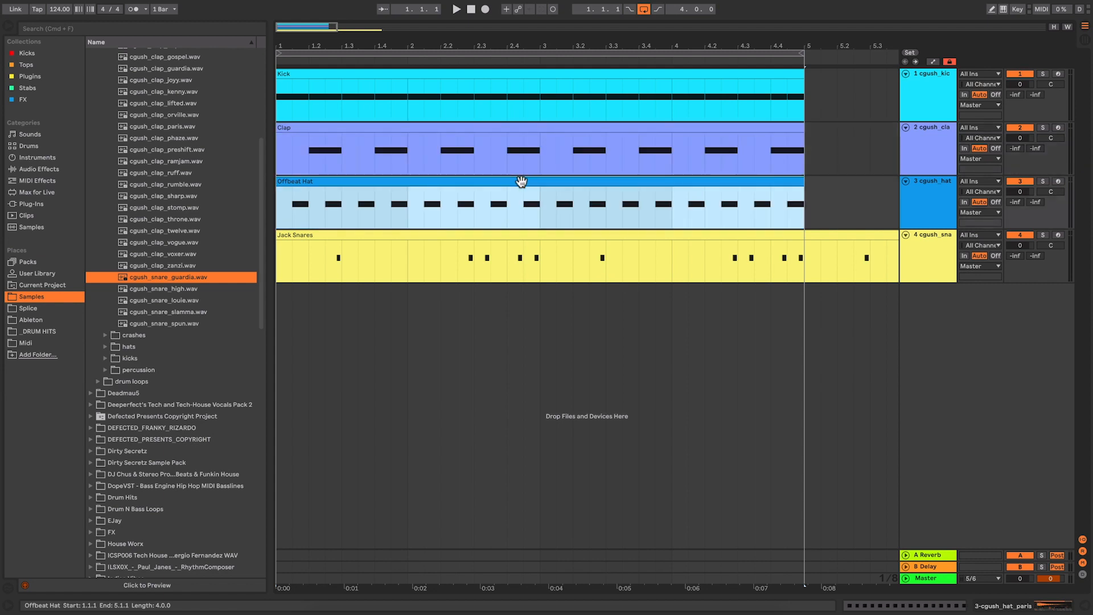
click(340, 310)
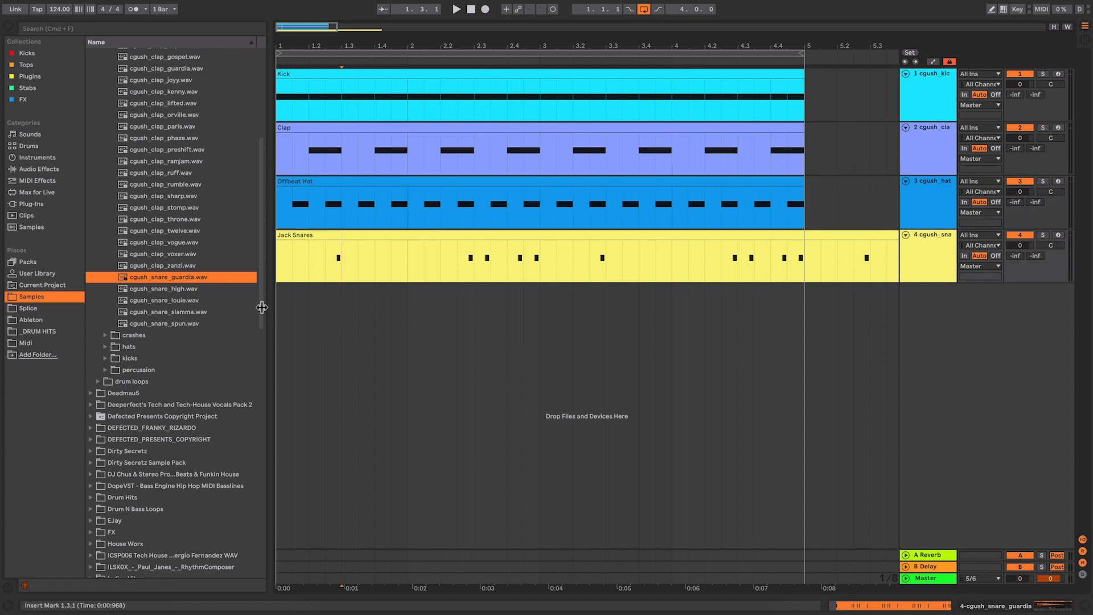
click(50, 344)
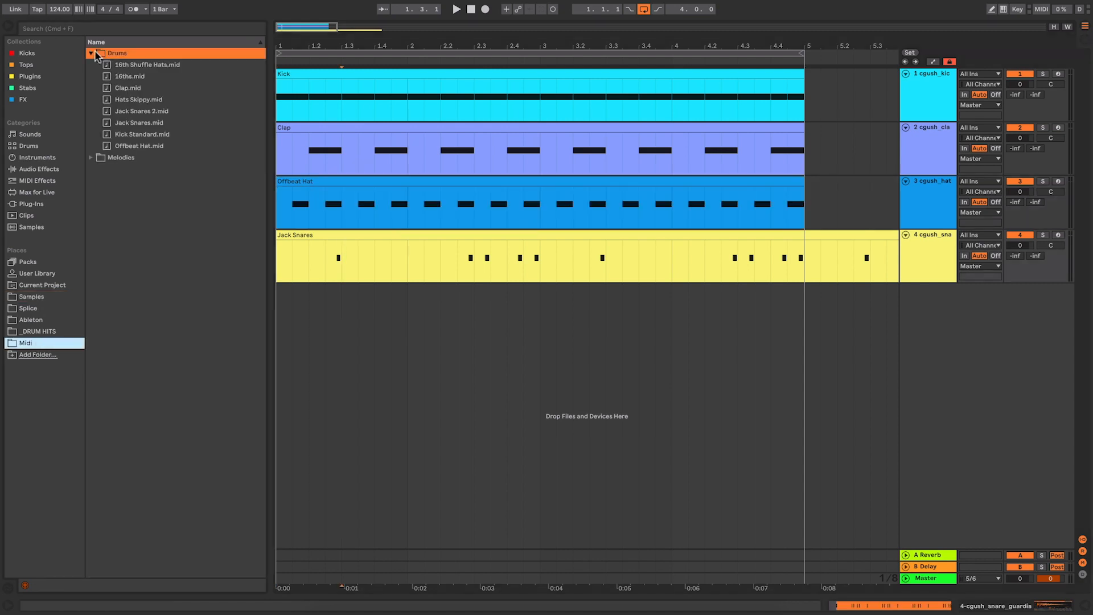
click(92, 53)
click(90, 64)
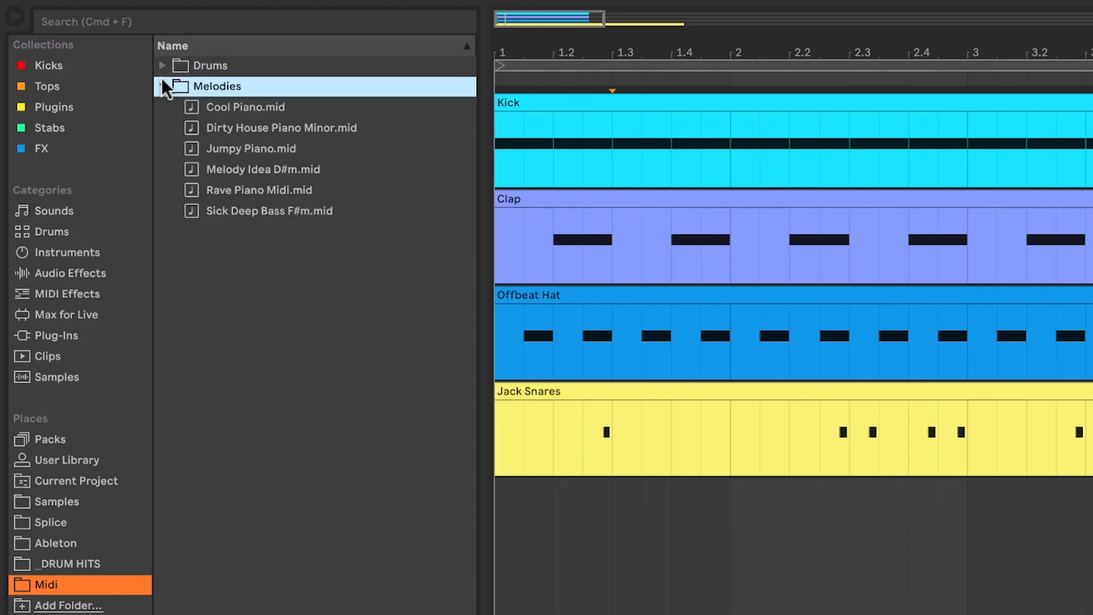
Browse the melody MIDI files from Cool Piano.mid to Sick Deep Bass F#m.mid, and reopen the Drums folder
click(265, 108)
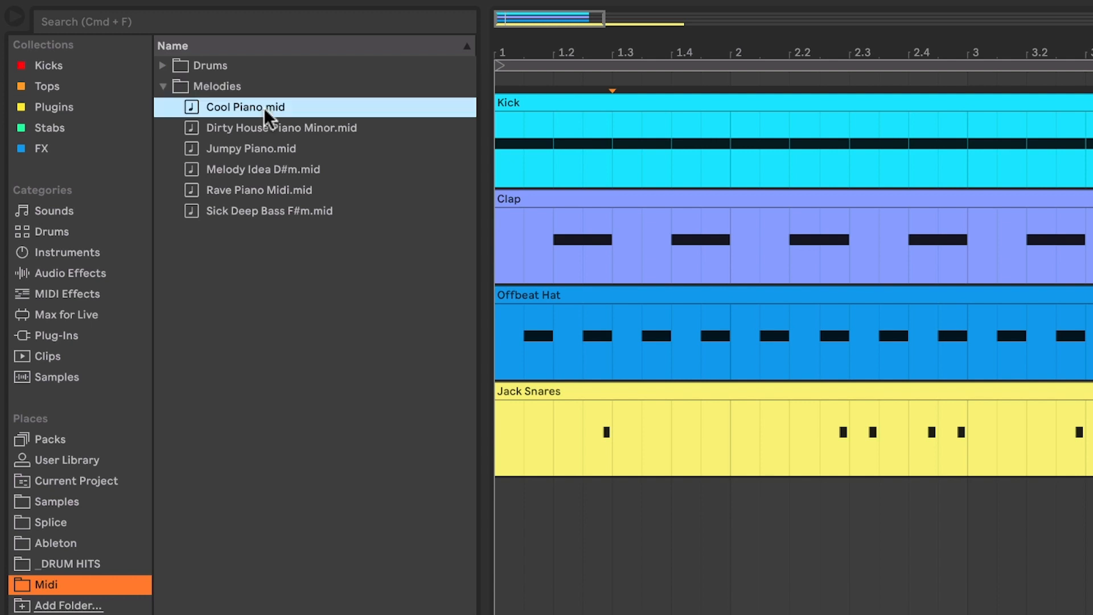
key(Down)
key(Down)
key(Down)
key(Down)
key(Down)
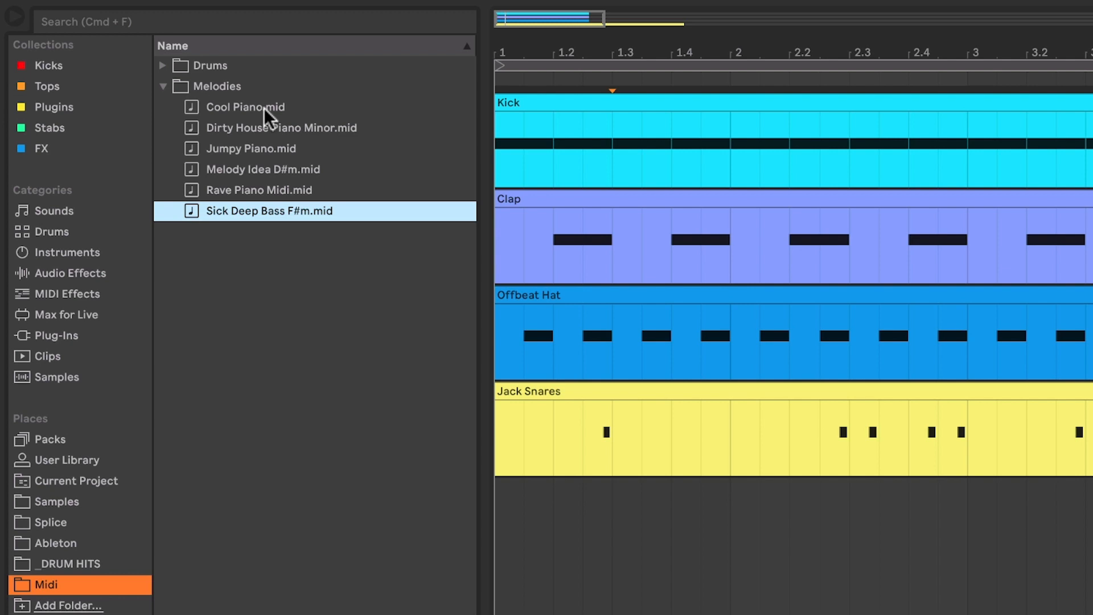
click(264, 107)
key(Down)
key(Down)
key(Down)
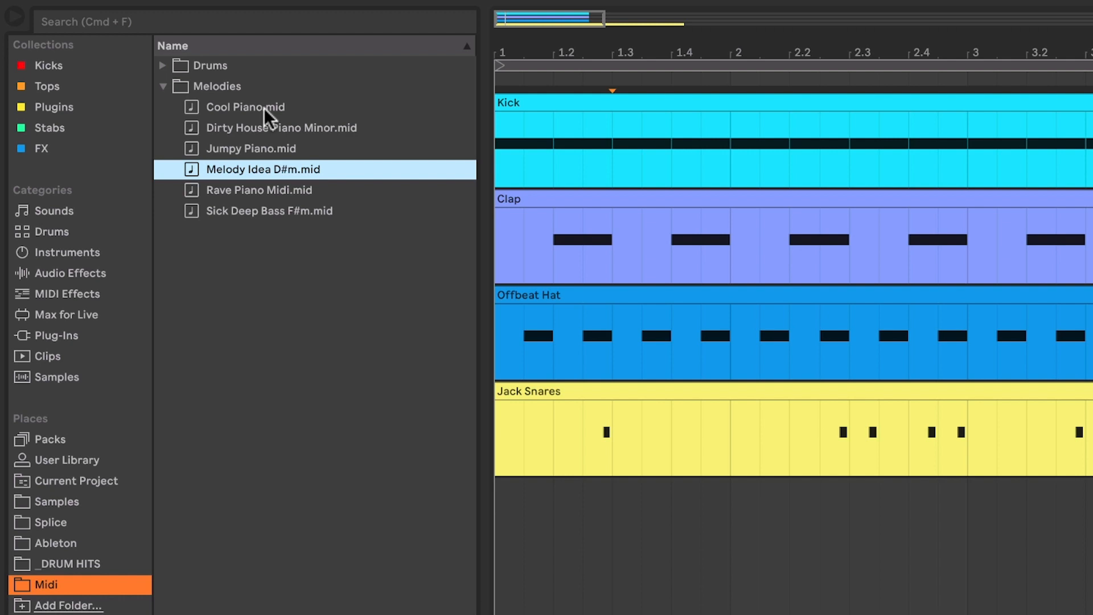
click(264, 108)
key(Down)
key(Down)
key(Down)
key(Down)
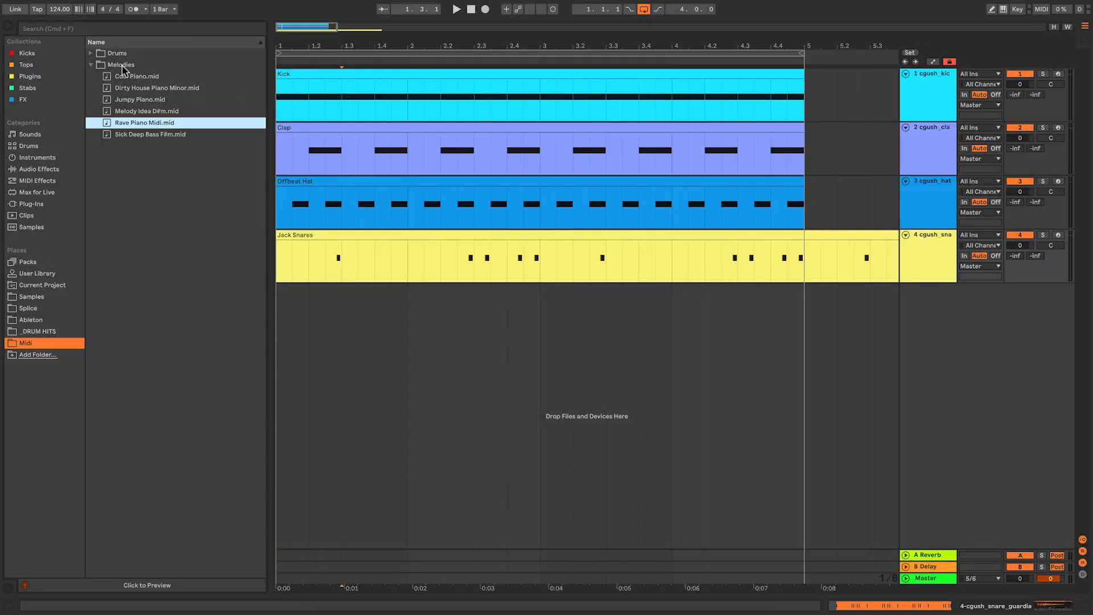
click(90, 53)
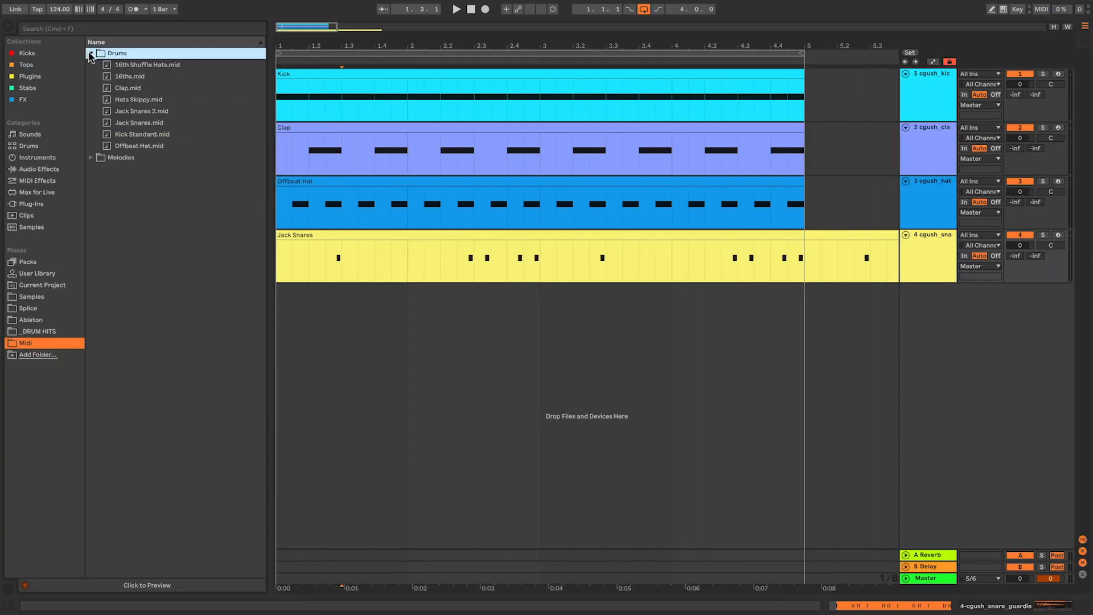
Add softer C3 notes at 1.2.3, 2.4.3 and 4.4.3 in the Kick clip, play the pattern, and close the note editor
double_click(401, 71)
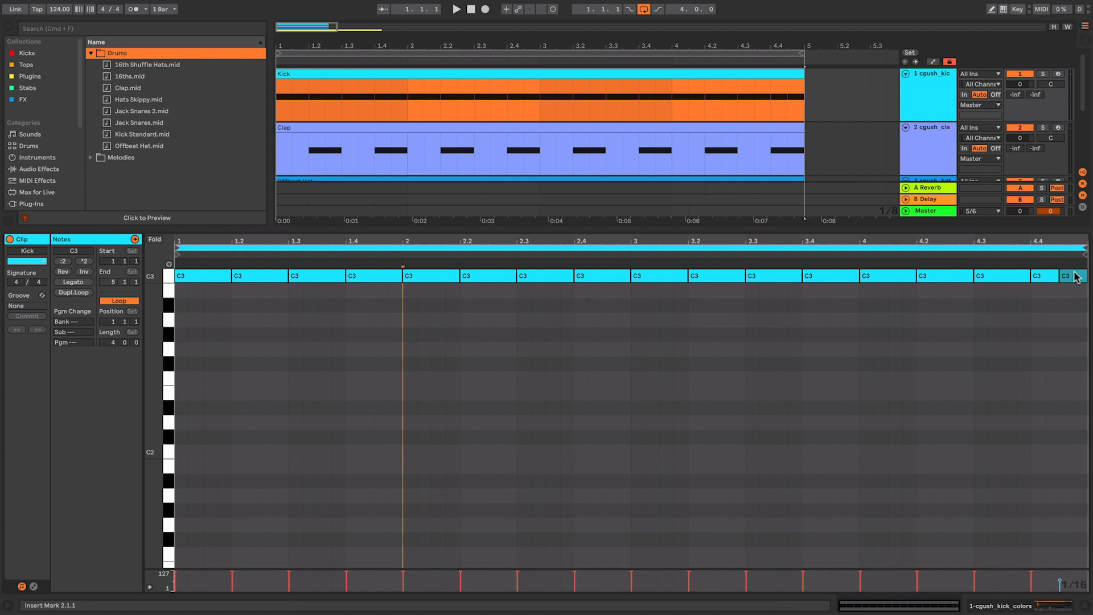
drag(1077, 277, 280, 273)
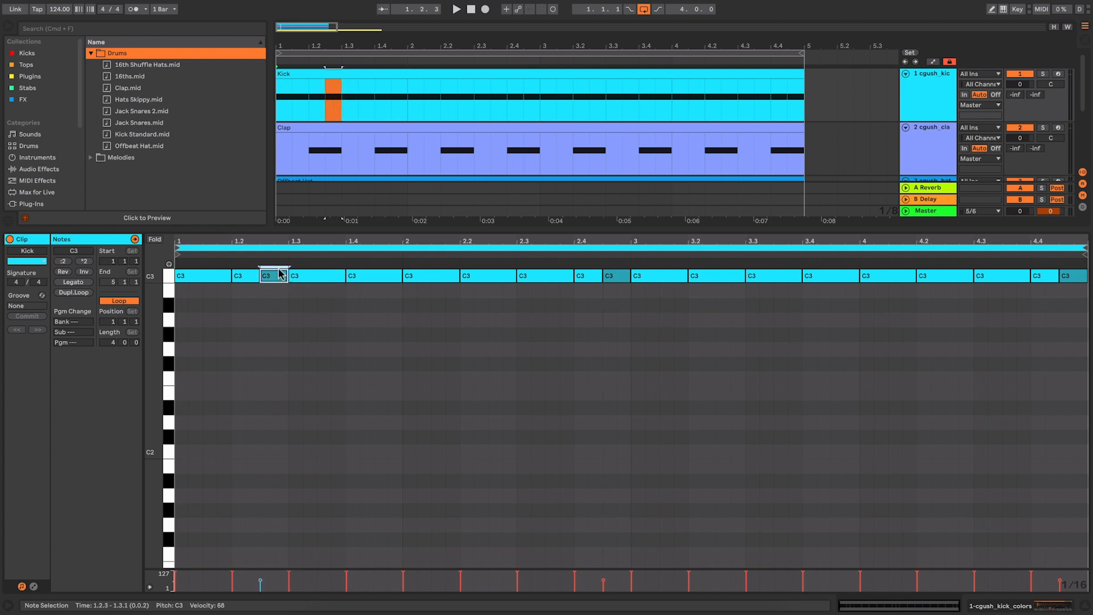
key(space)
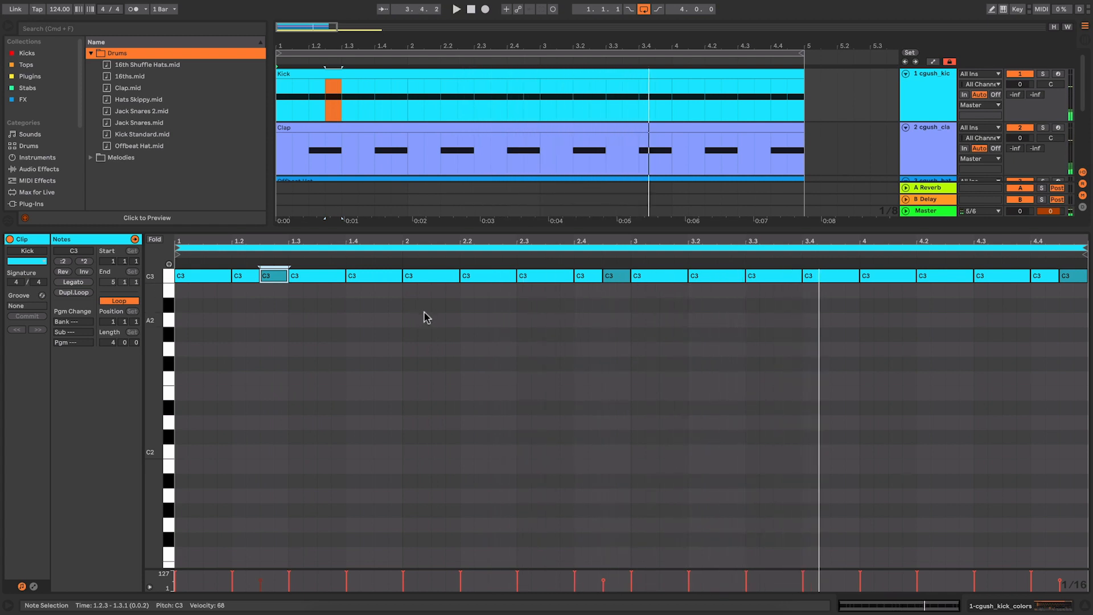
click(1086, 607)
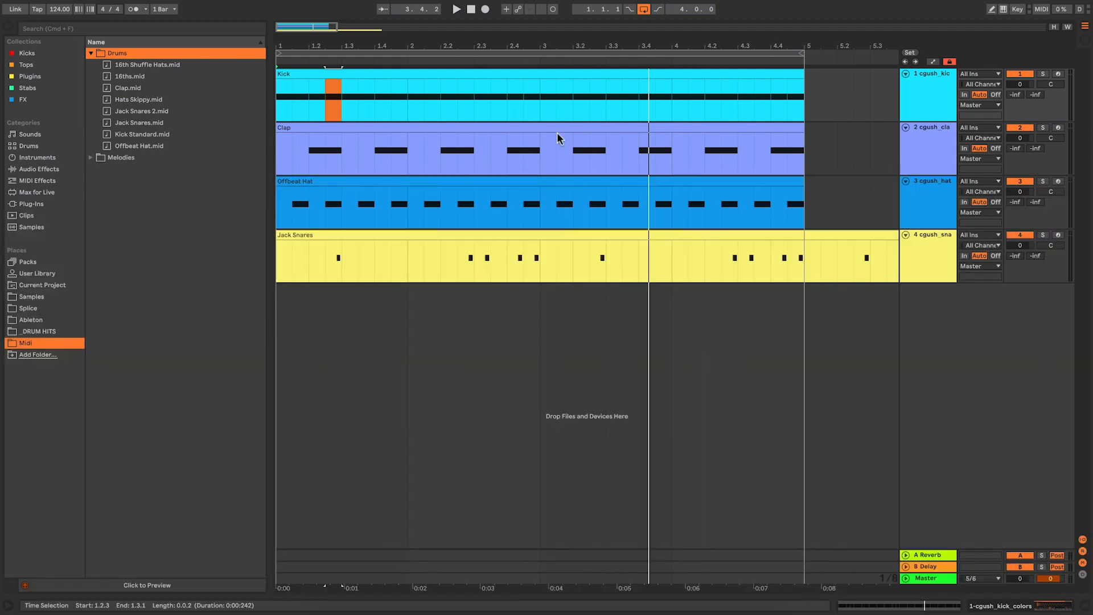
Export the Kick clip as Kick 2.mid into the Midi place's Drums folder
click(455, 74)
right_click(455, 74)
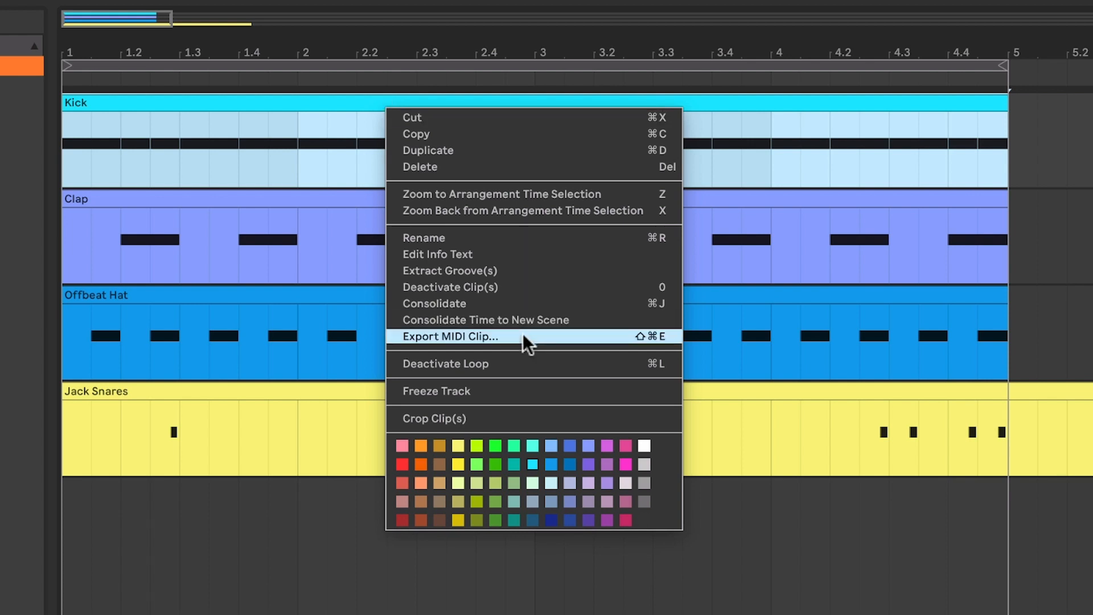
click(523, 334)
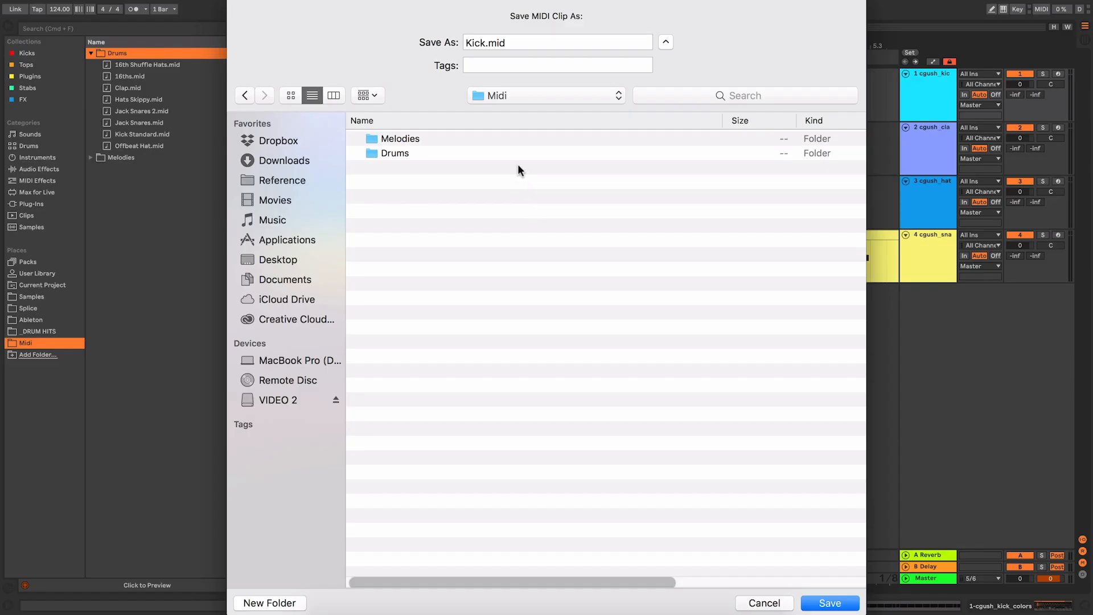
double_click(403, 152)
click(485, 44)
text(2)
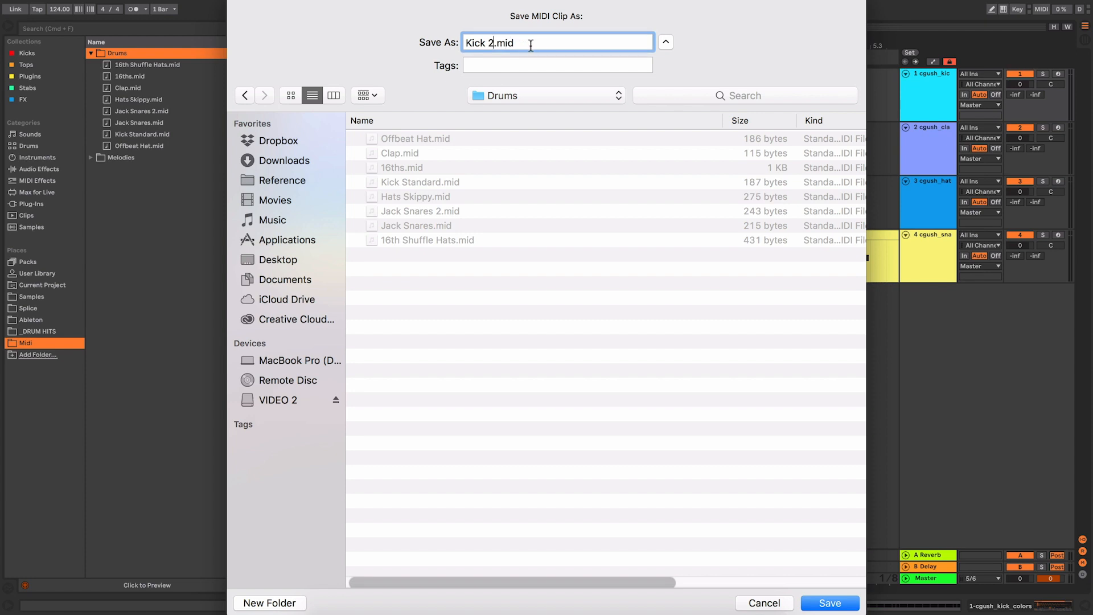
key(Return)
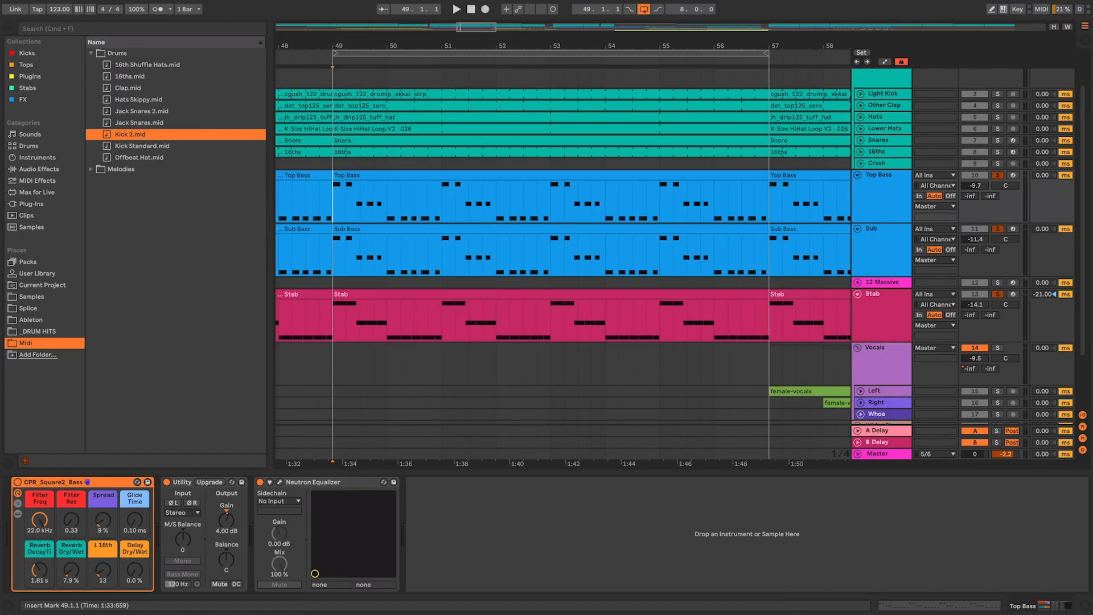
Play the Top Bass, Sub and Stab parts from bar 49 and stop playback
click(551, 176)
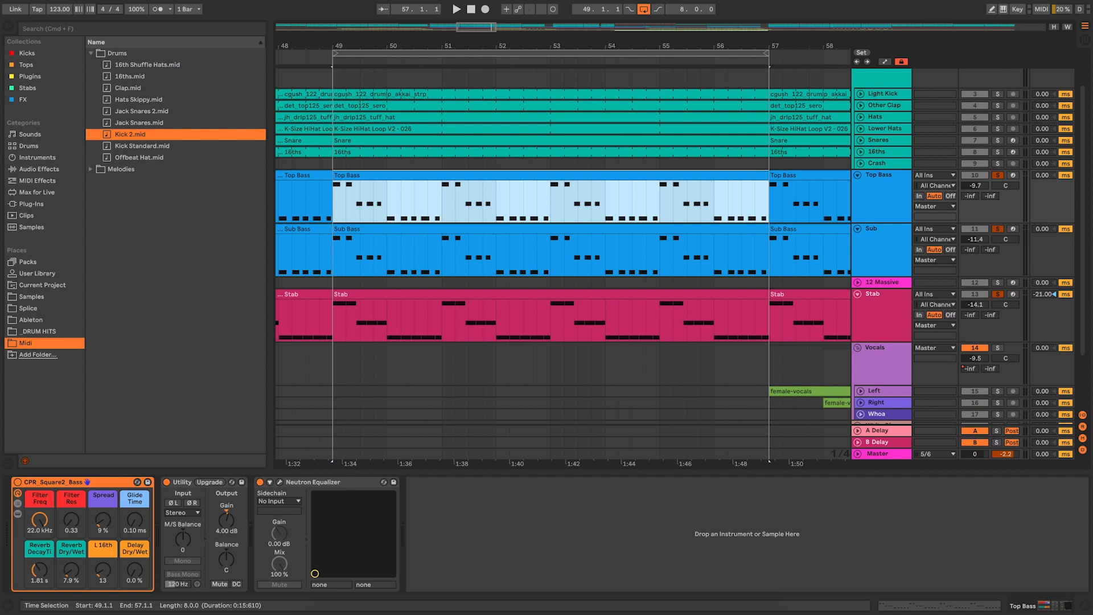
click(334, 251)
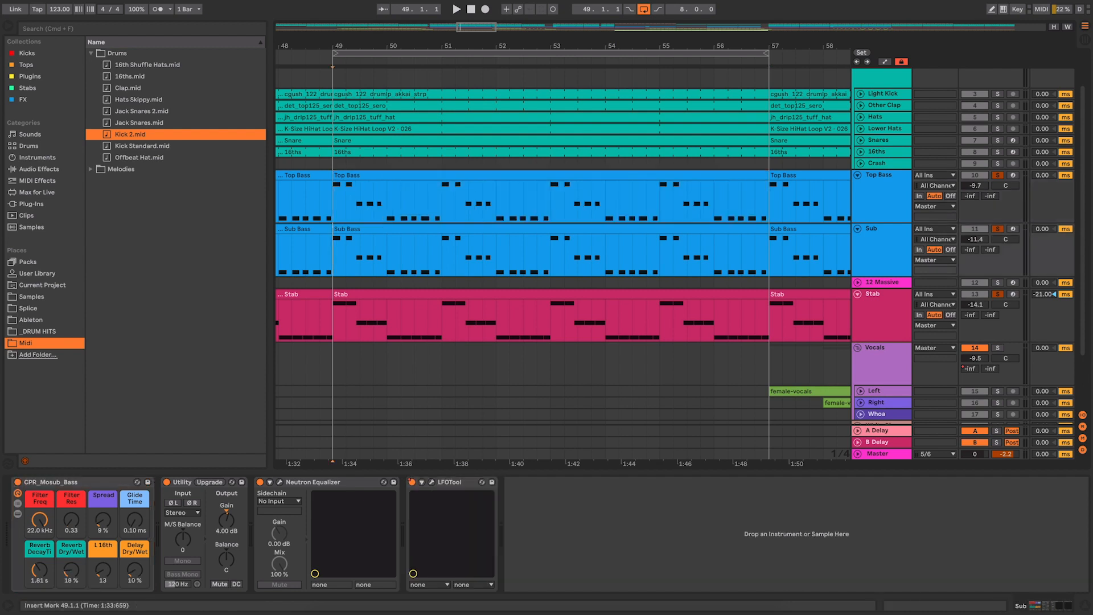
key(space)
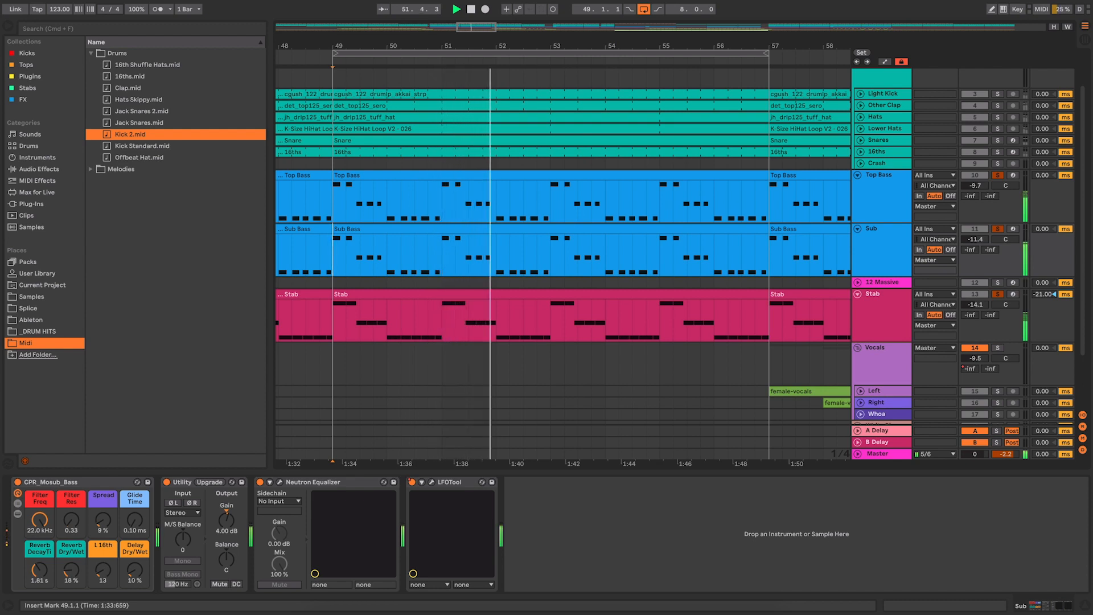
key(space)
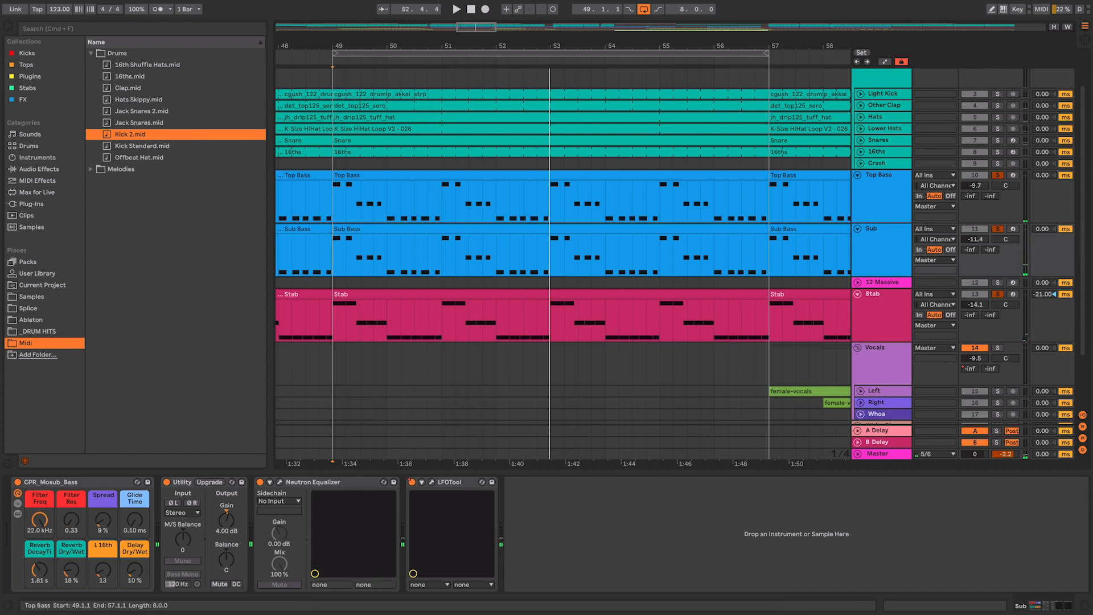
Export the Top Bass clip starting at bar 49 as a MIDI clip into the Midi place's Melodies folder
click(550, 176)
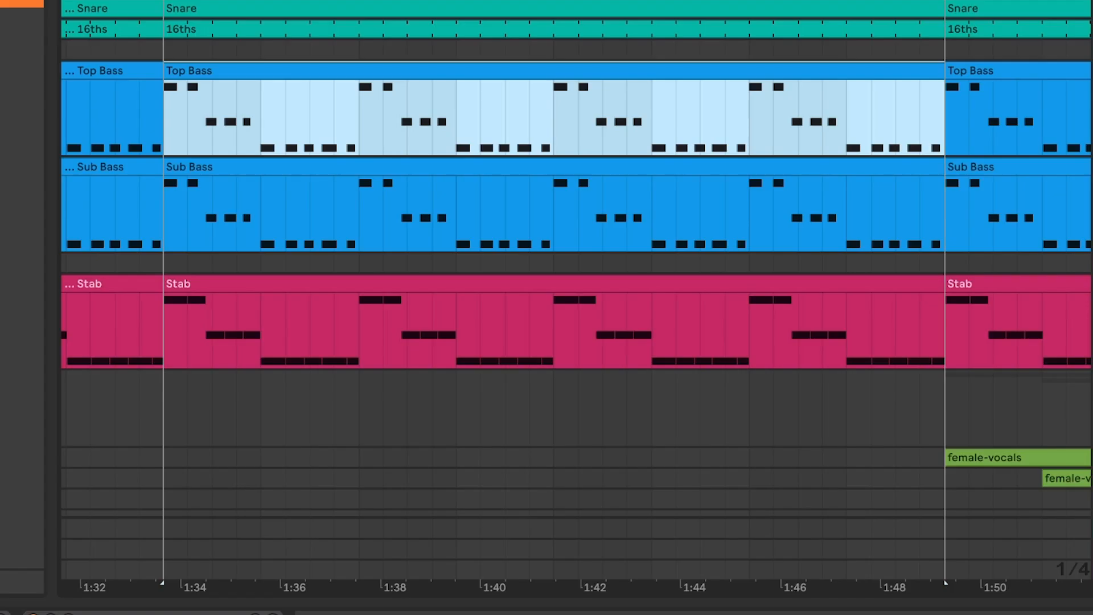
right_click(281, 73)
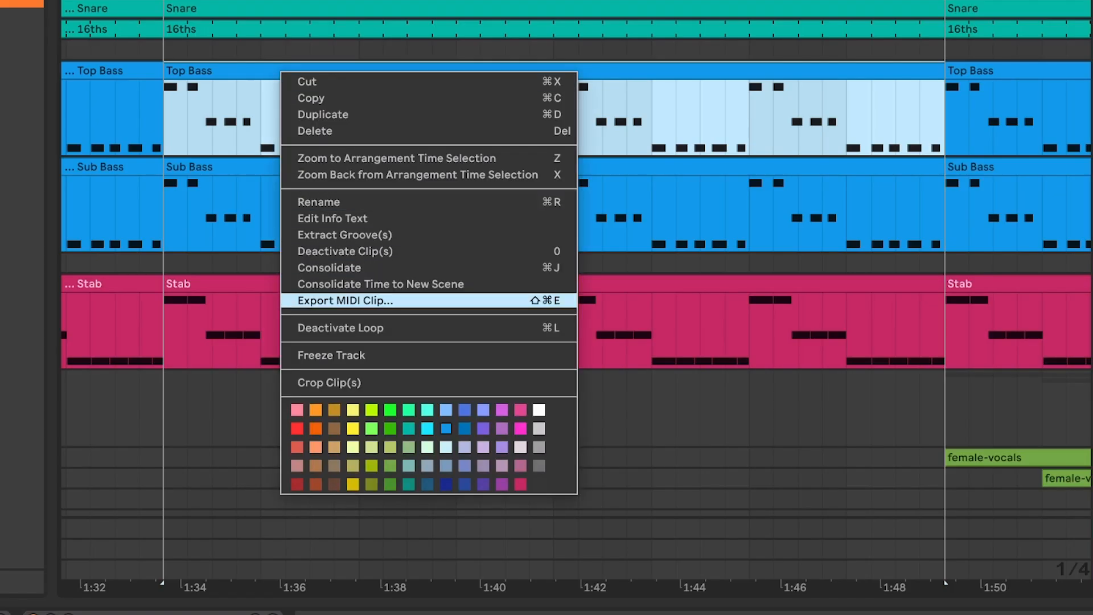
click(345, 300)
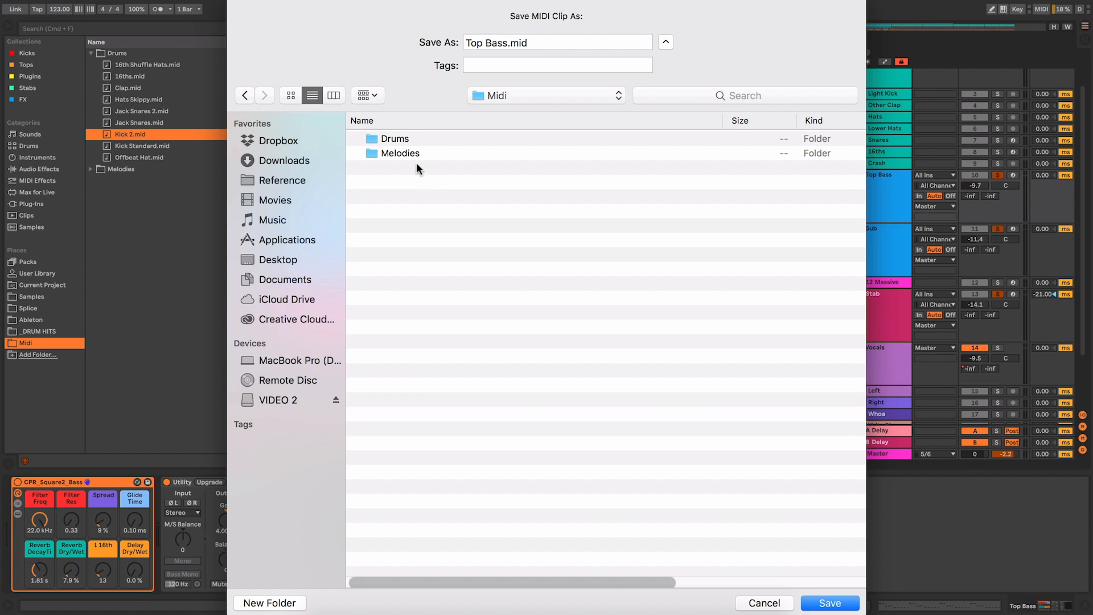
double_click(410, 153)
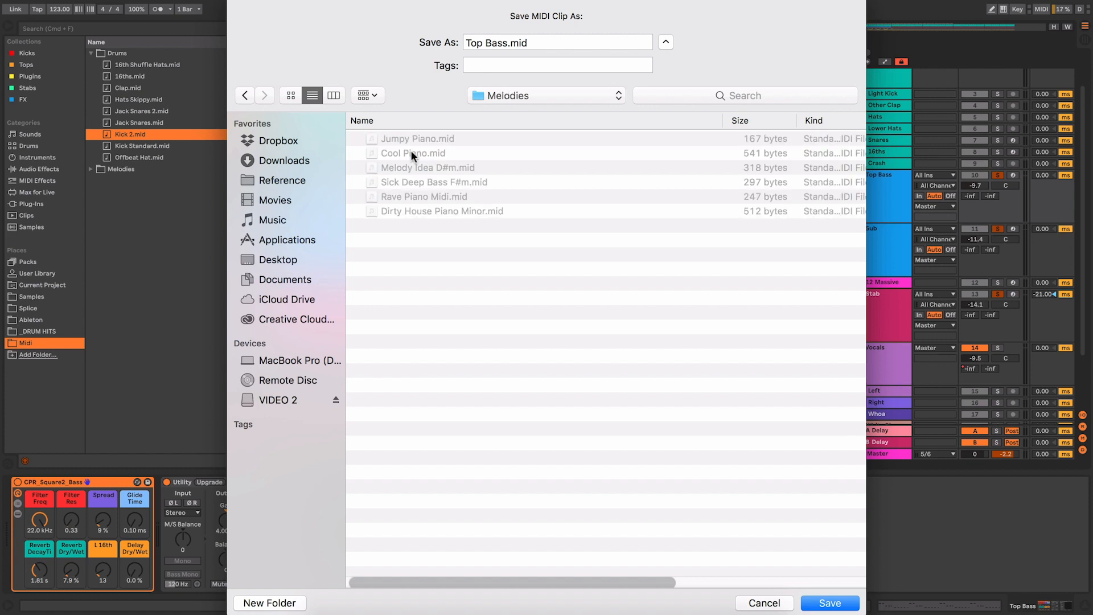